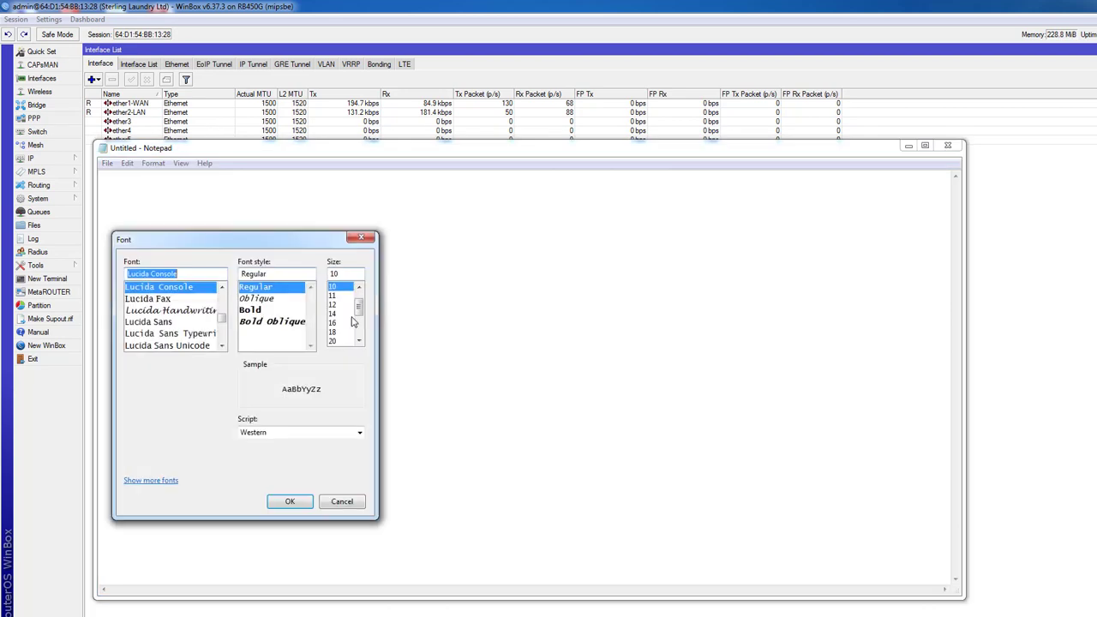
Step: Accept the font settings and write the lines "Let's Go" and "Configure Bridge Mode in Mikrotik" in the blank note
left_click(290, 502)
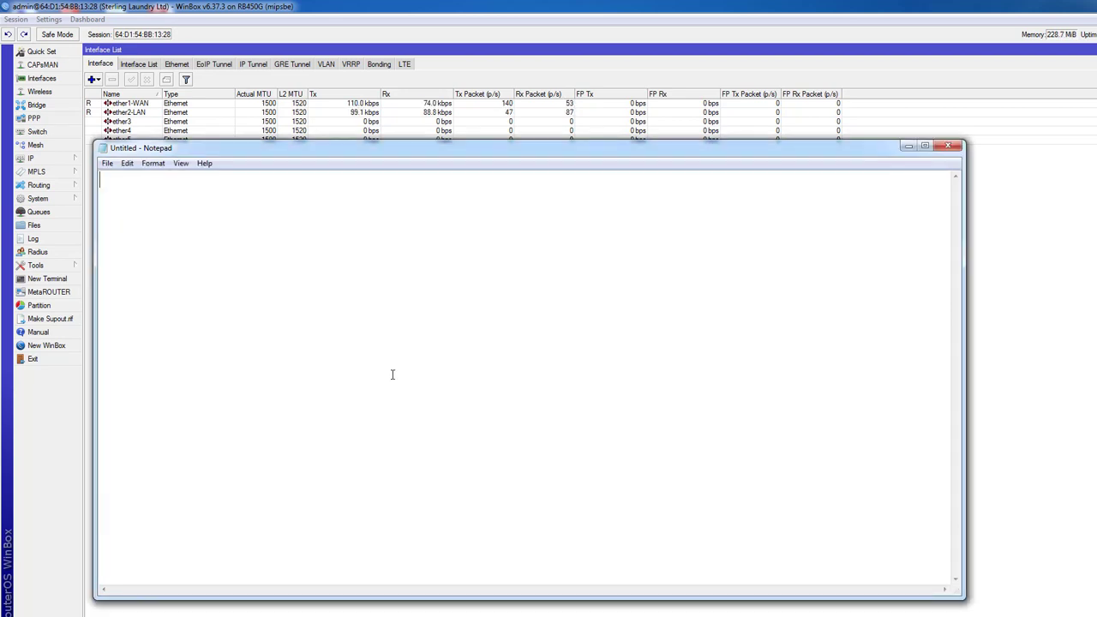
type("Let's Go")
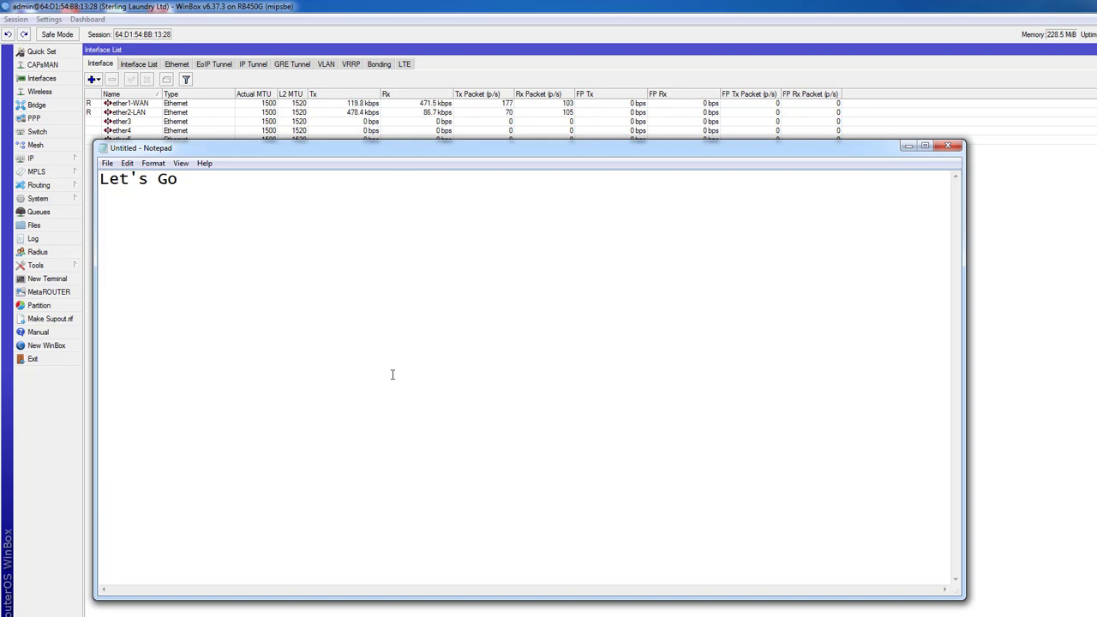
type("Co")
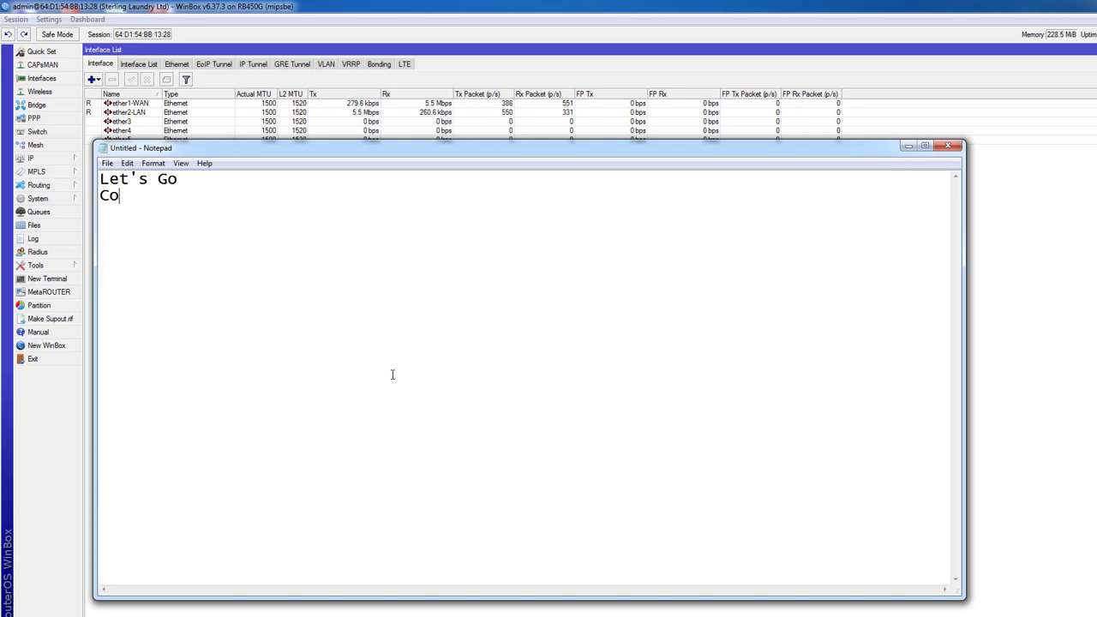
type("nfig")
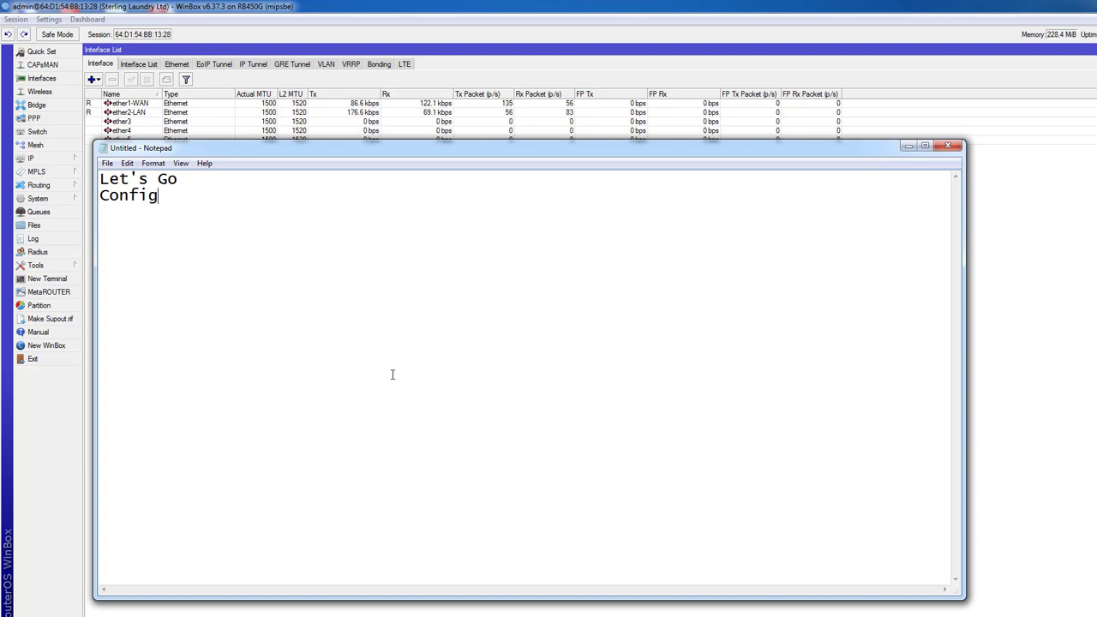
type("ure Bridge")
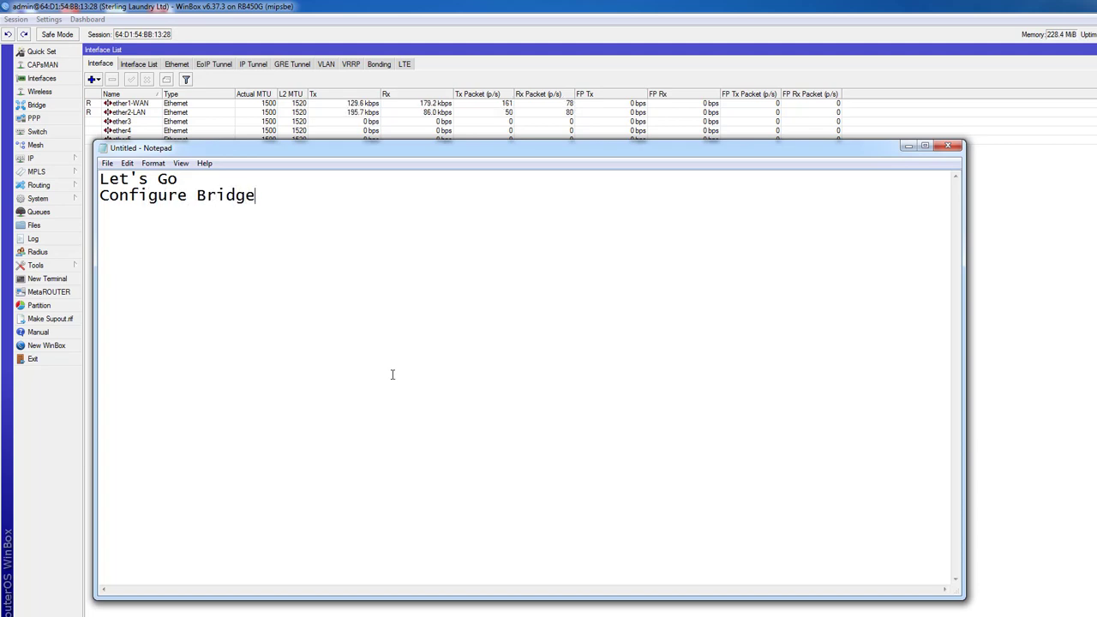
type(" Mode")
type(" .")
key("BackSpace")
key("BackSpace")
key("BackSpace")
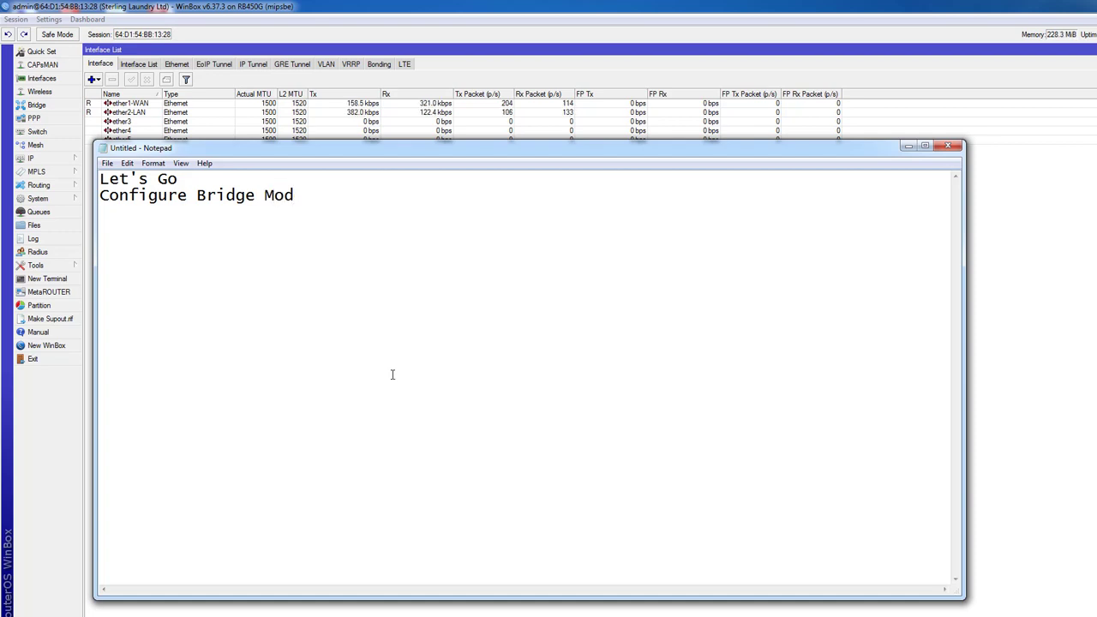
type("e in Mikro")
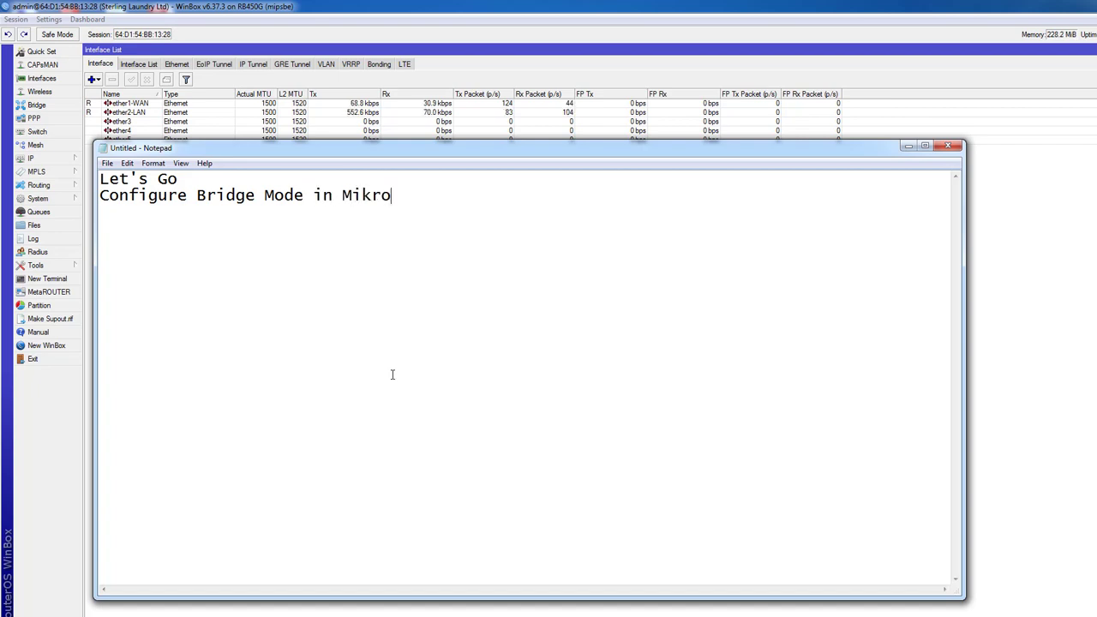
type("tik")
Step: Add a third line to the note reading "In this video i show how configure a port using bridge connection"
type("In this v")
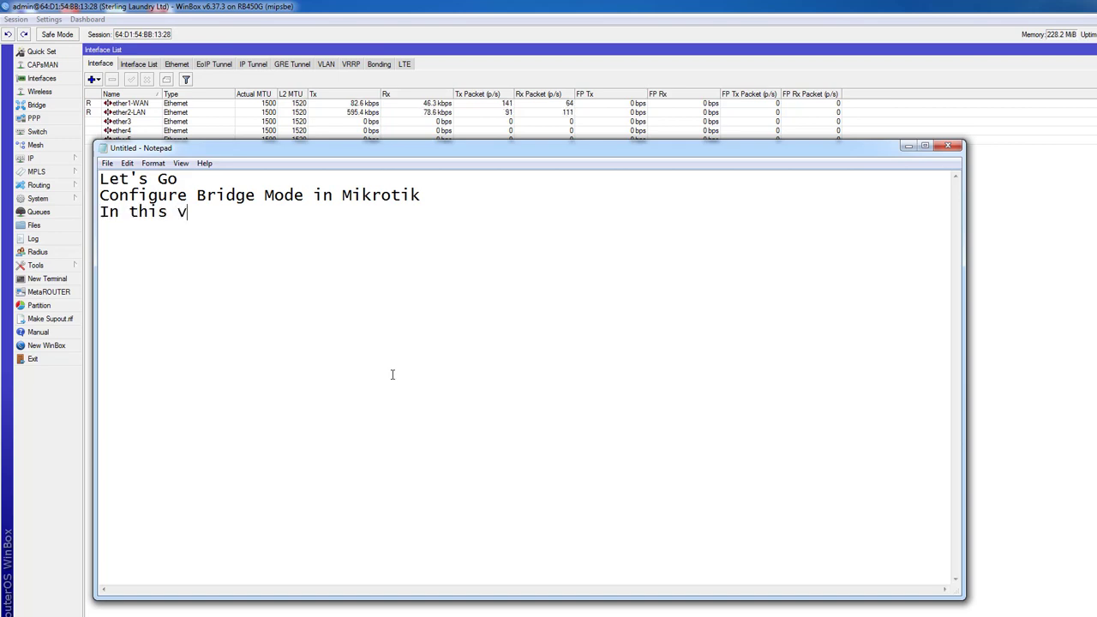
type("iod")
type("eo")
type(" i sh")
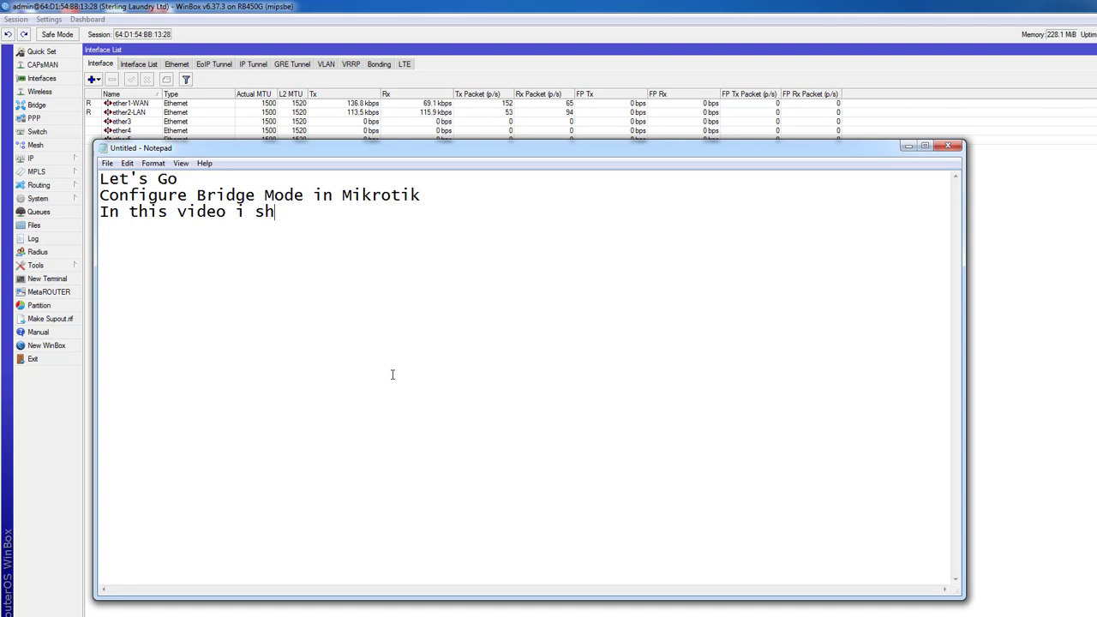
type("ow ")
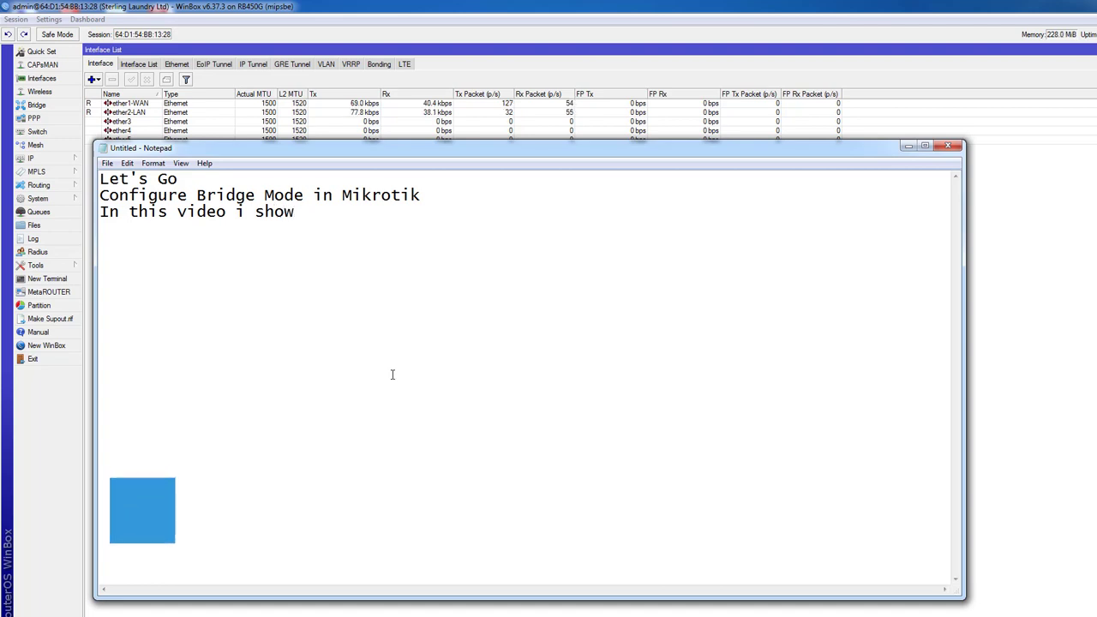
type("to")
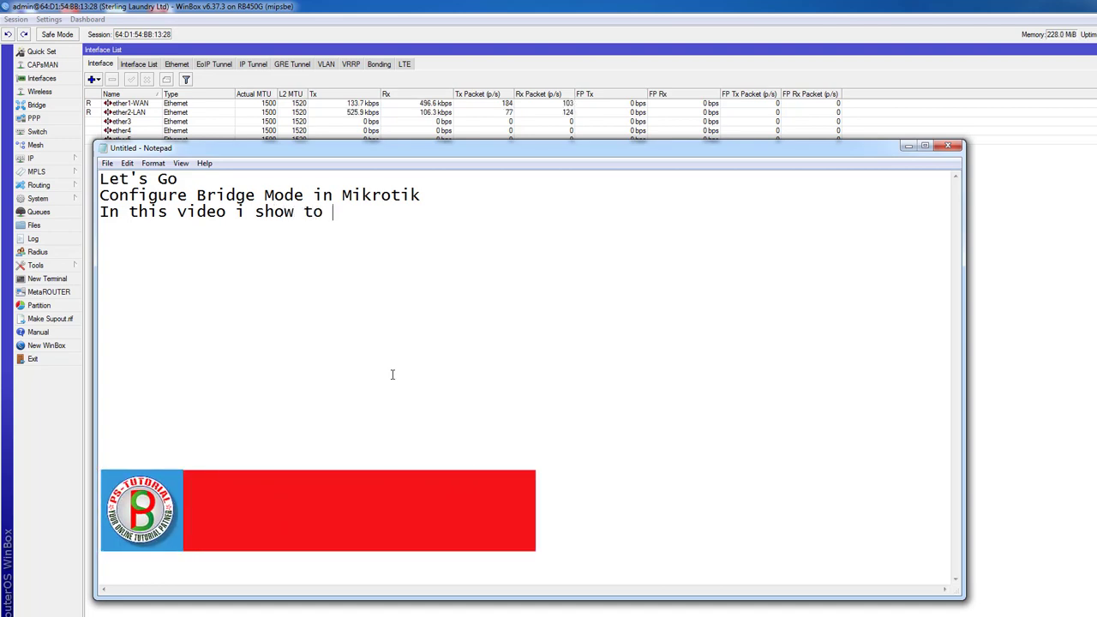
key("BackSpace")
key("BackSpace")
key("BackSpace")
key("BackSpace")
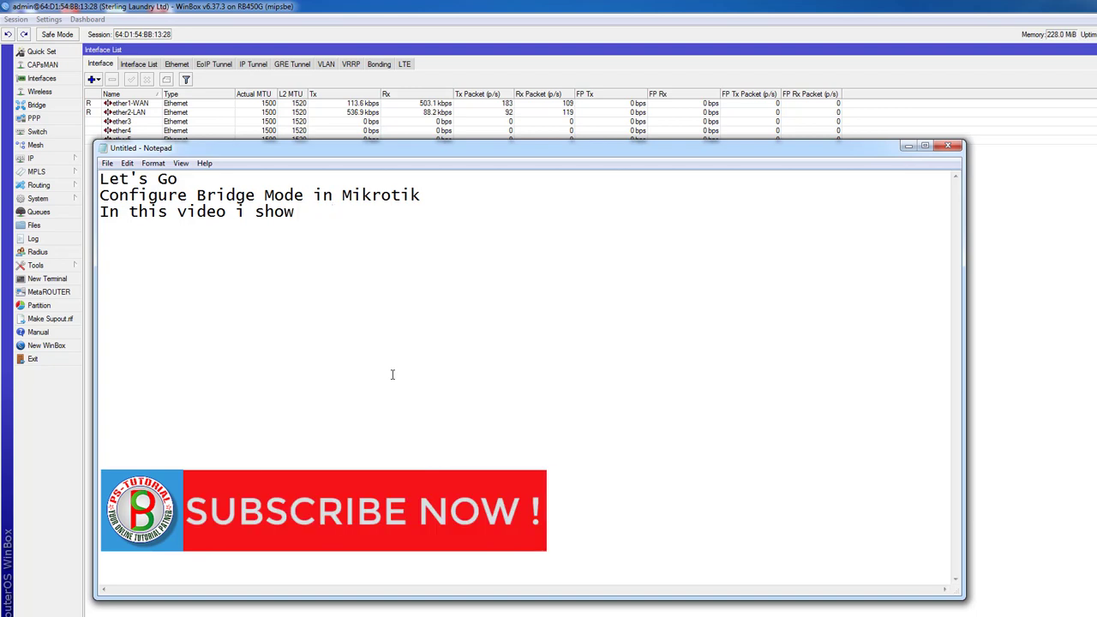
type("h")
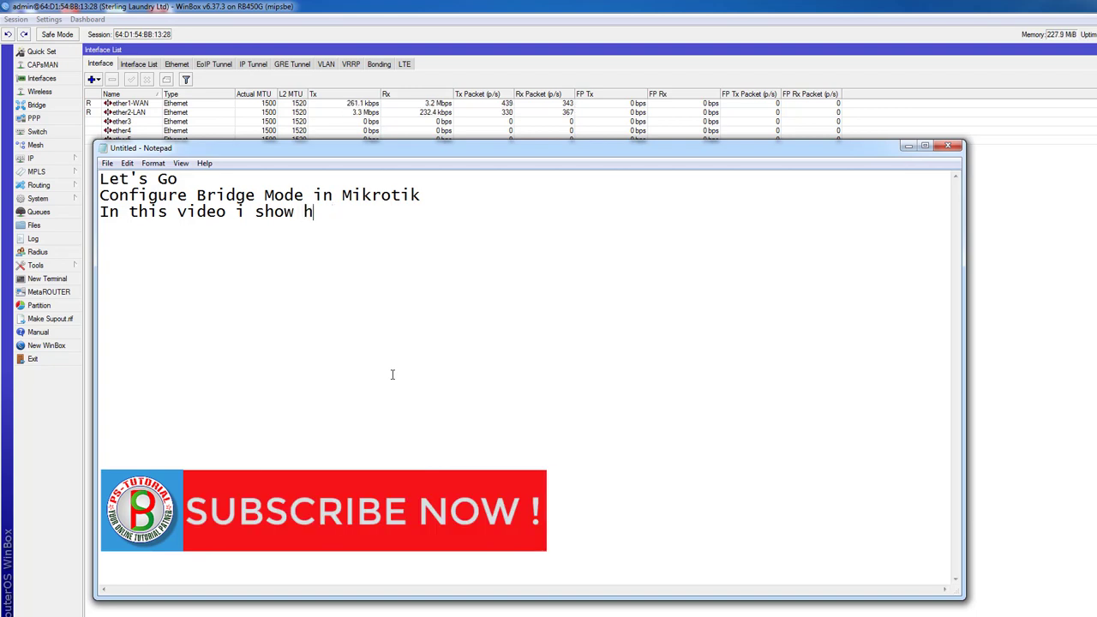
type("ow confi")
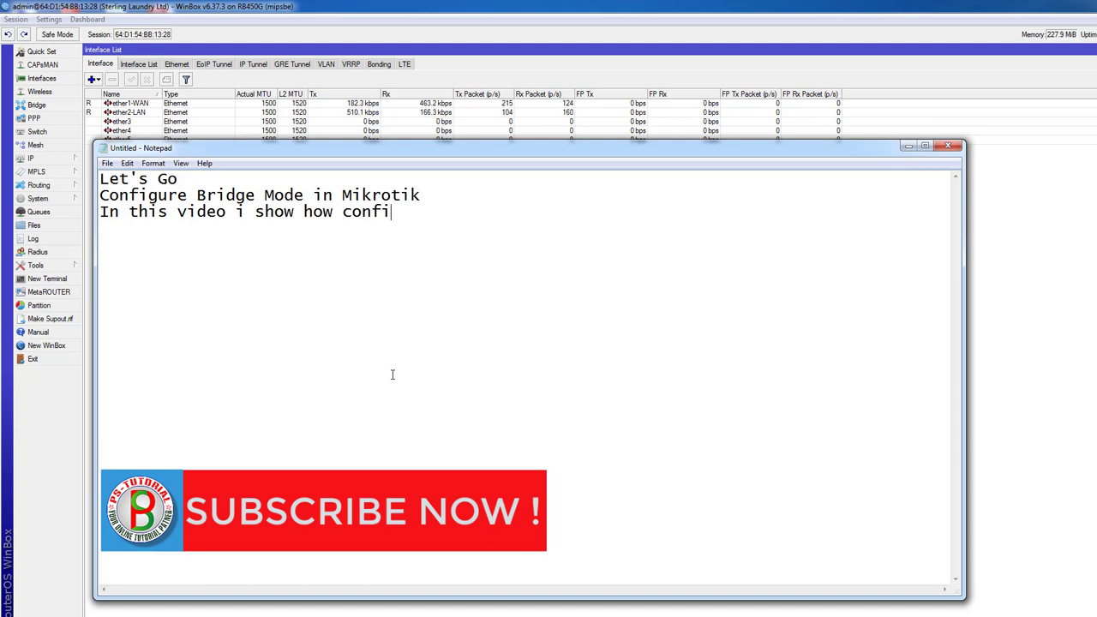
type("gure a")
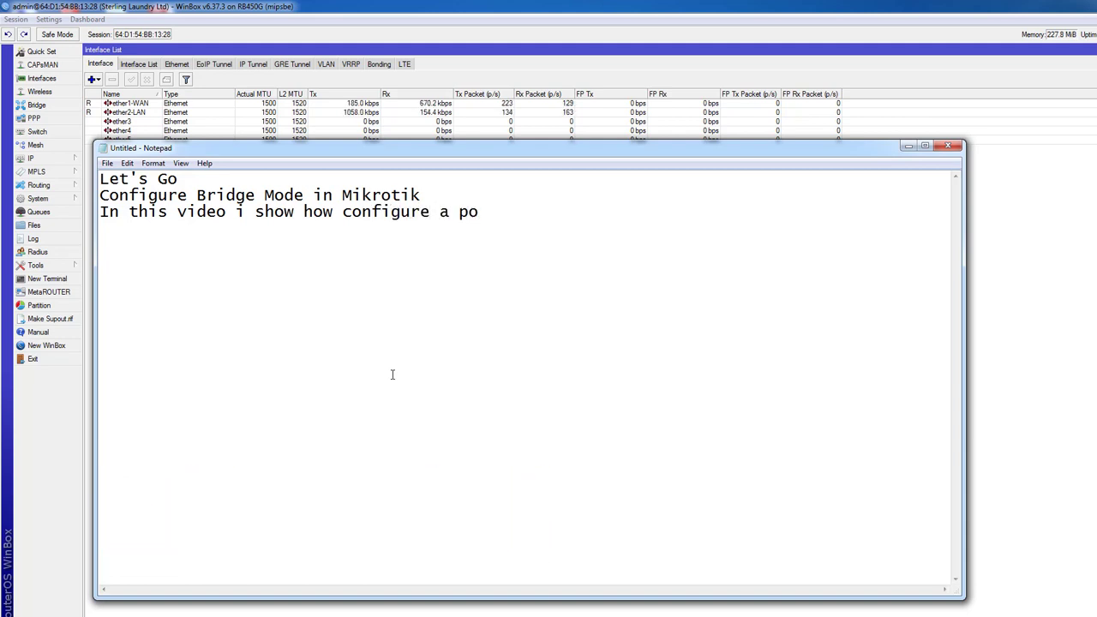
type(" port using ")
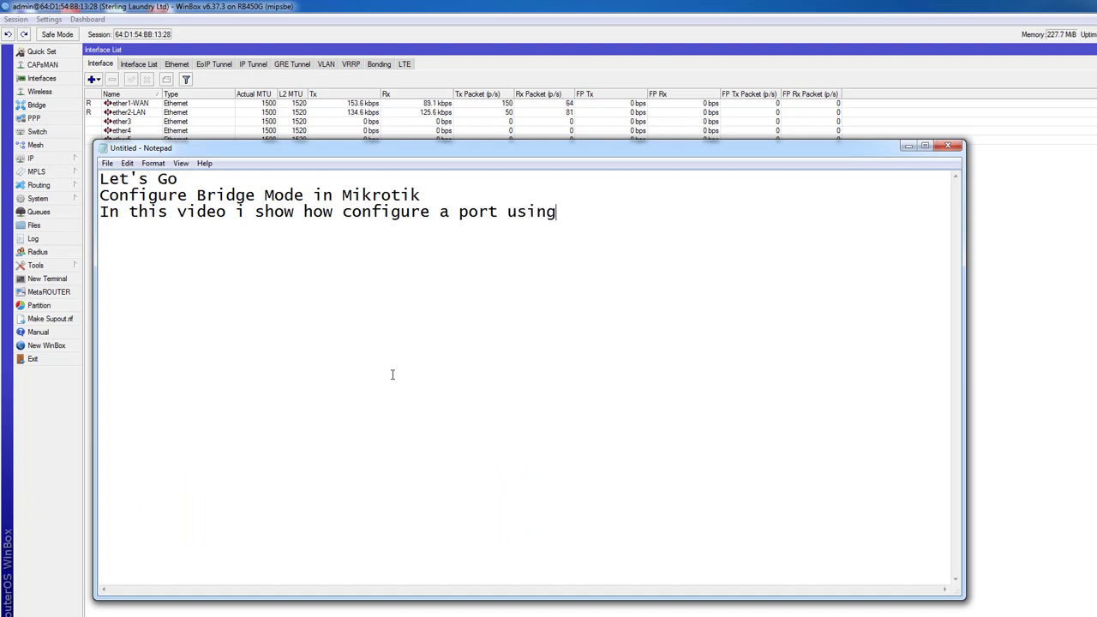
type("bridge")
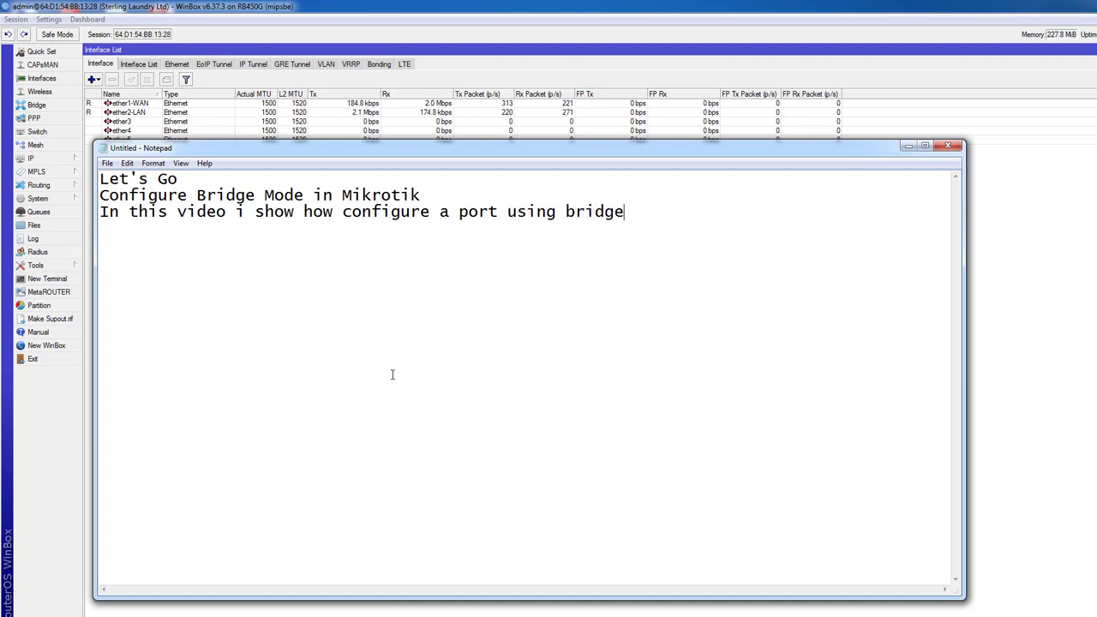
type(" conn")
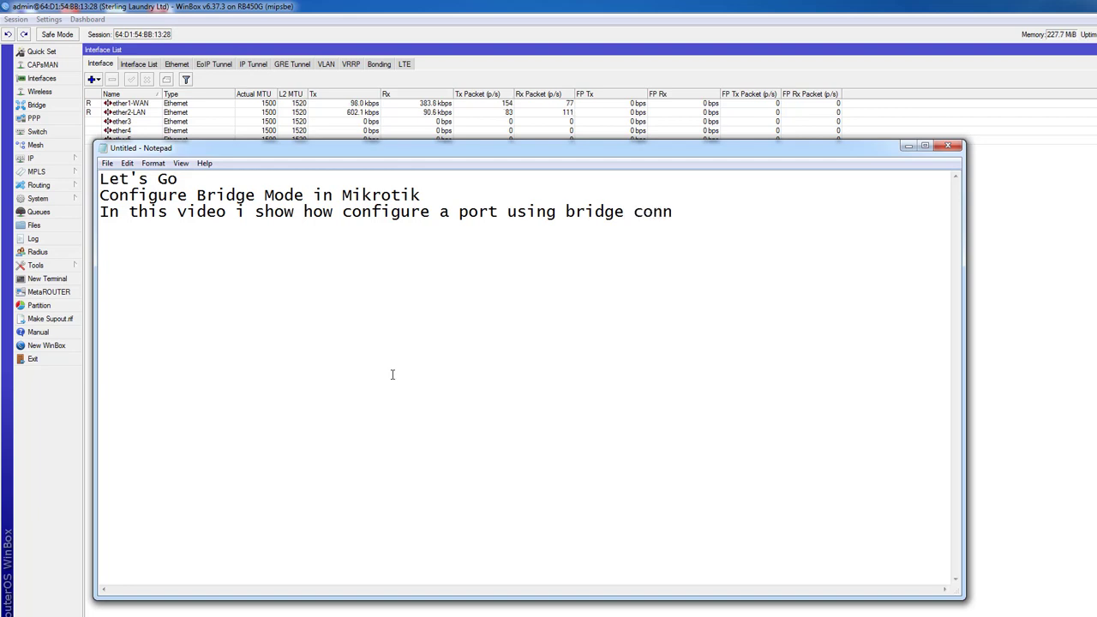
type("ectio")
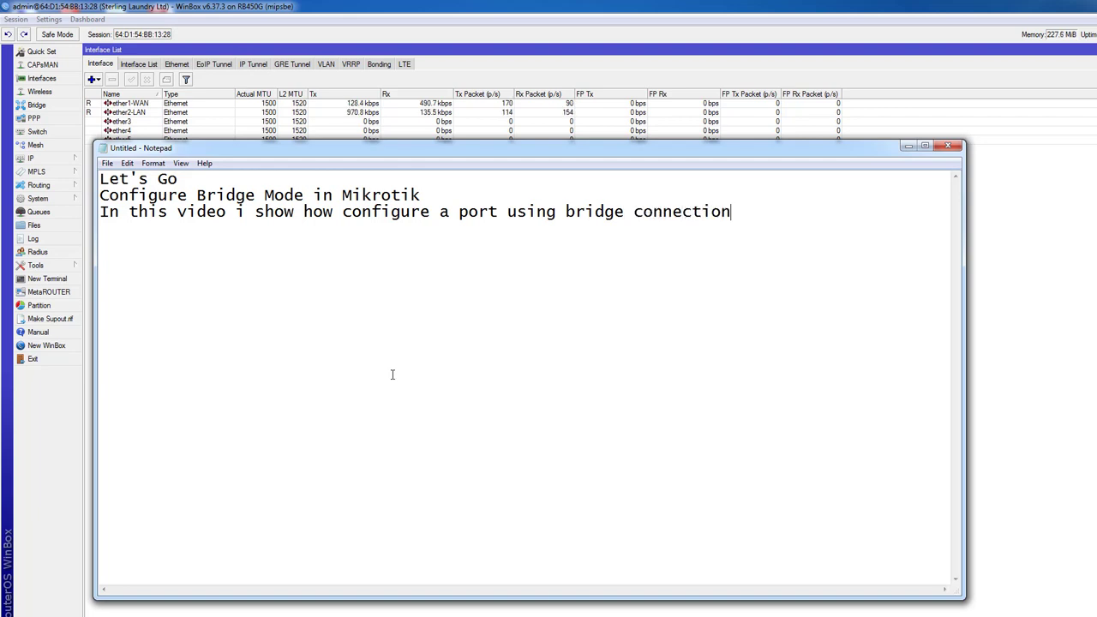
type("n")
Step: Leave some blank lines below the text and write "Please dont forget to SUBSCRIBE our Channel.."
key("Return")
type("on")
key("BackSpace")
type("Plese")
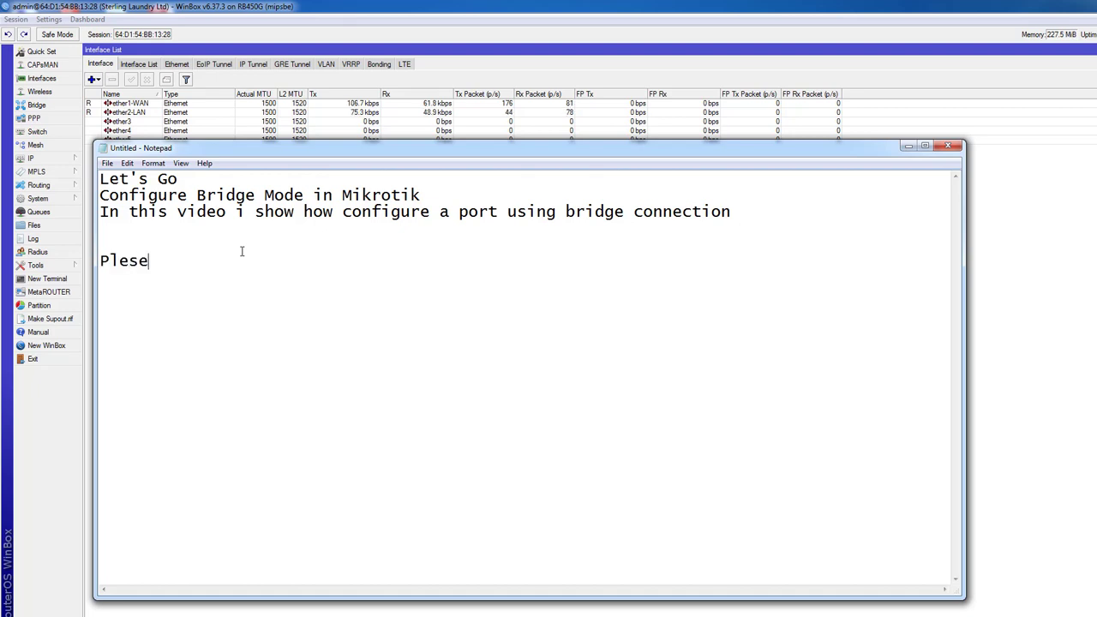
key("BackSpace")
key("BackSpace")
type("ase donf")
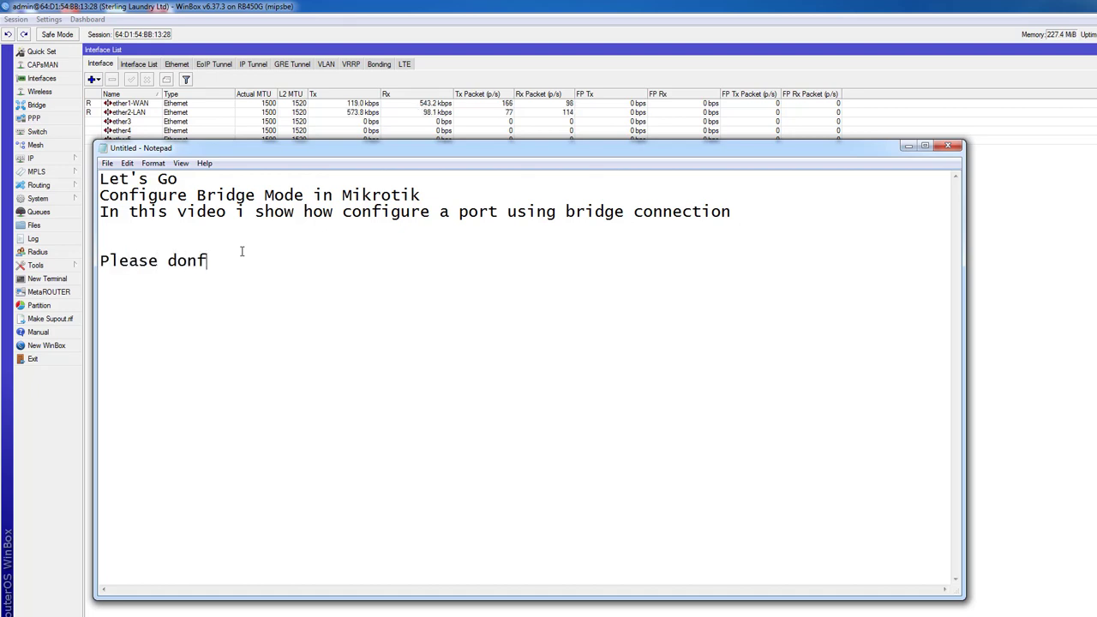
key("BackSpace")
type("t for")
key("BackSpace")
type("get to SUB")
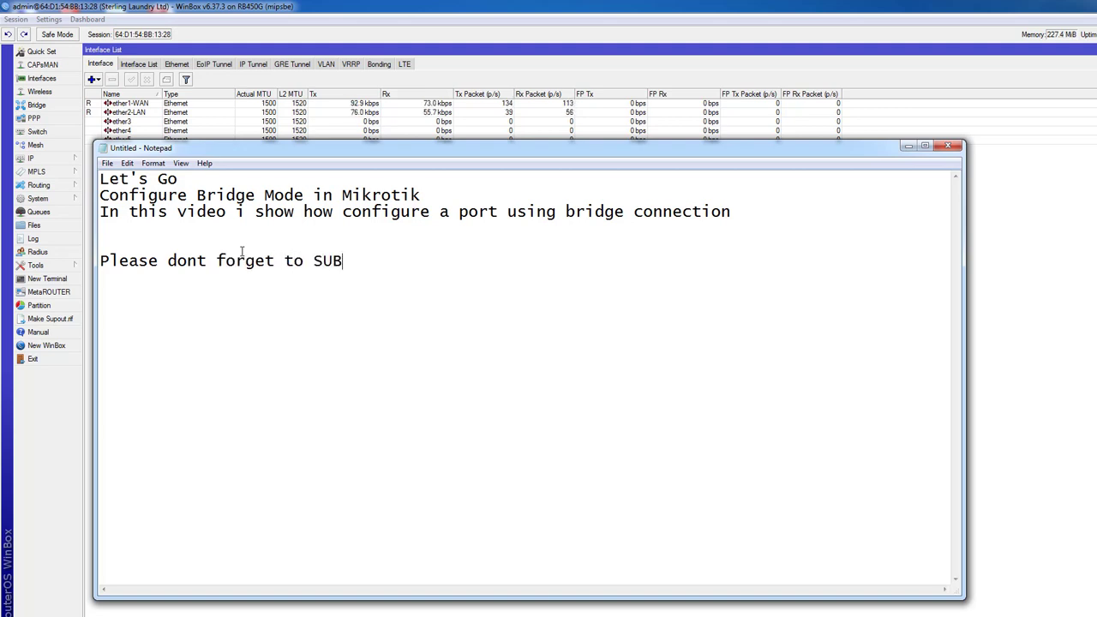
type("SCRIBE ")
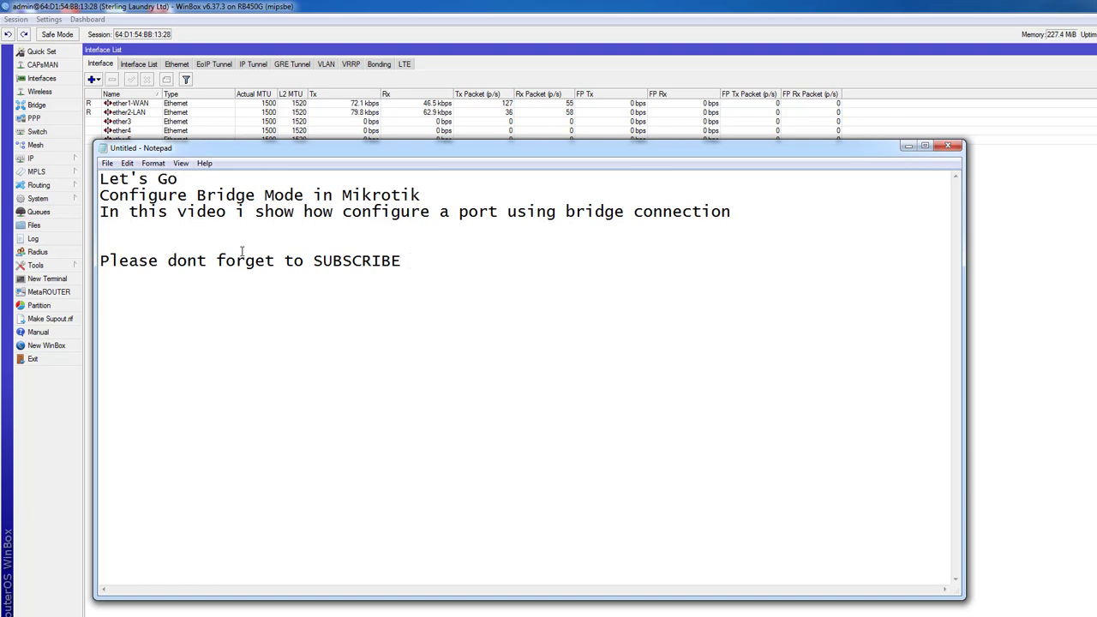
type("our Channe")
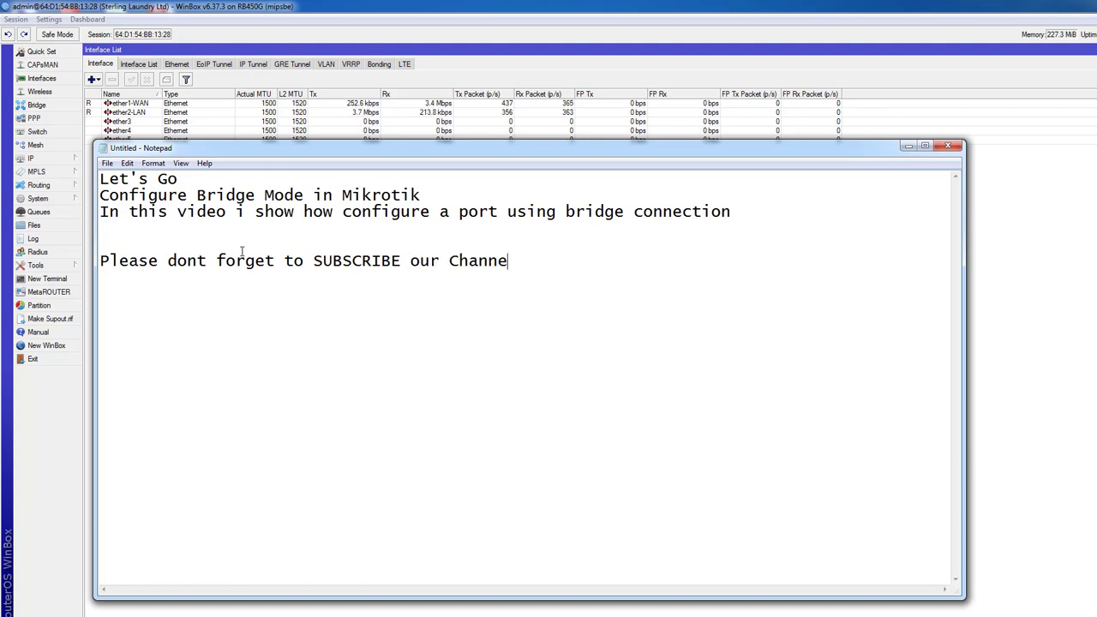
type("l...")
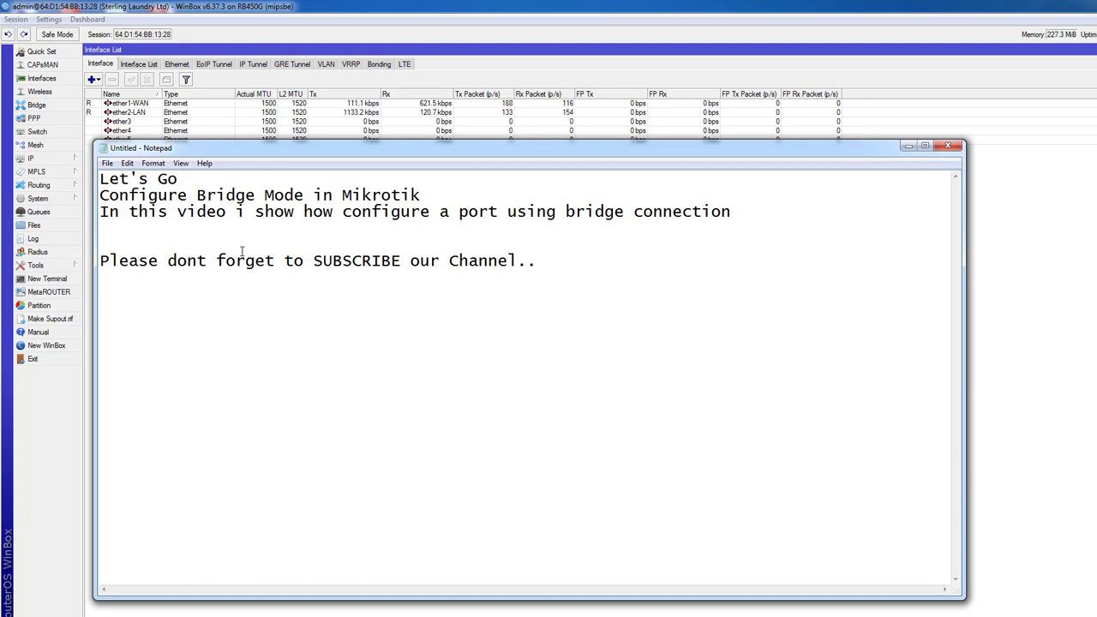
Step: Minimize the note, switch to WinBox and inspect the ether1-WAN and ether2-LAN entries in the interface list
left_click(908, 146)
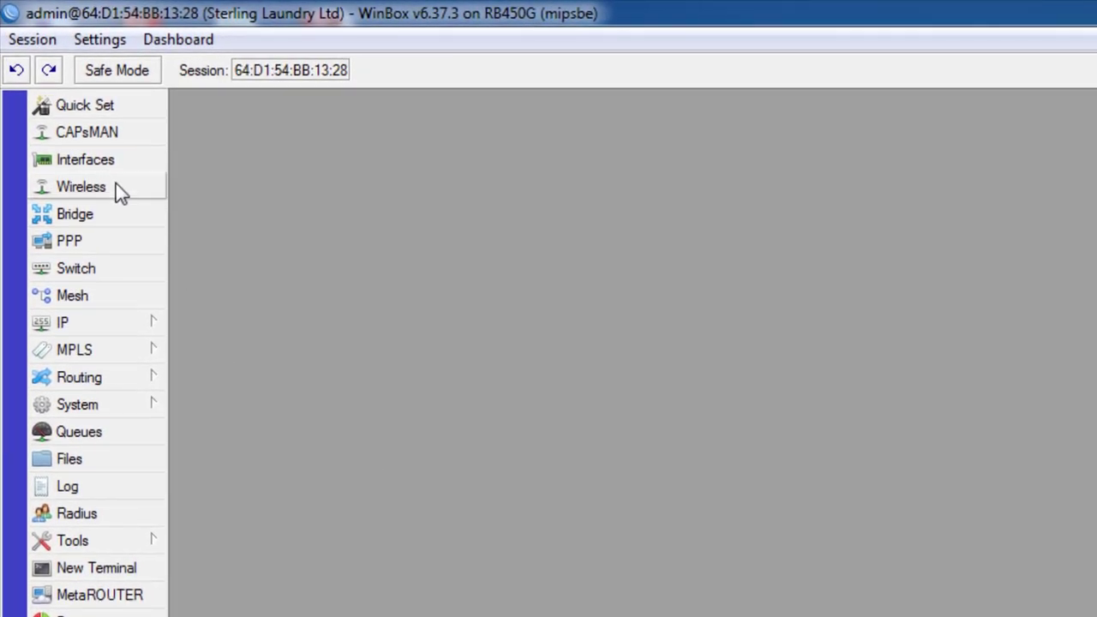
left_click(91, 159)
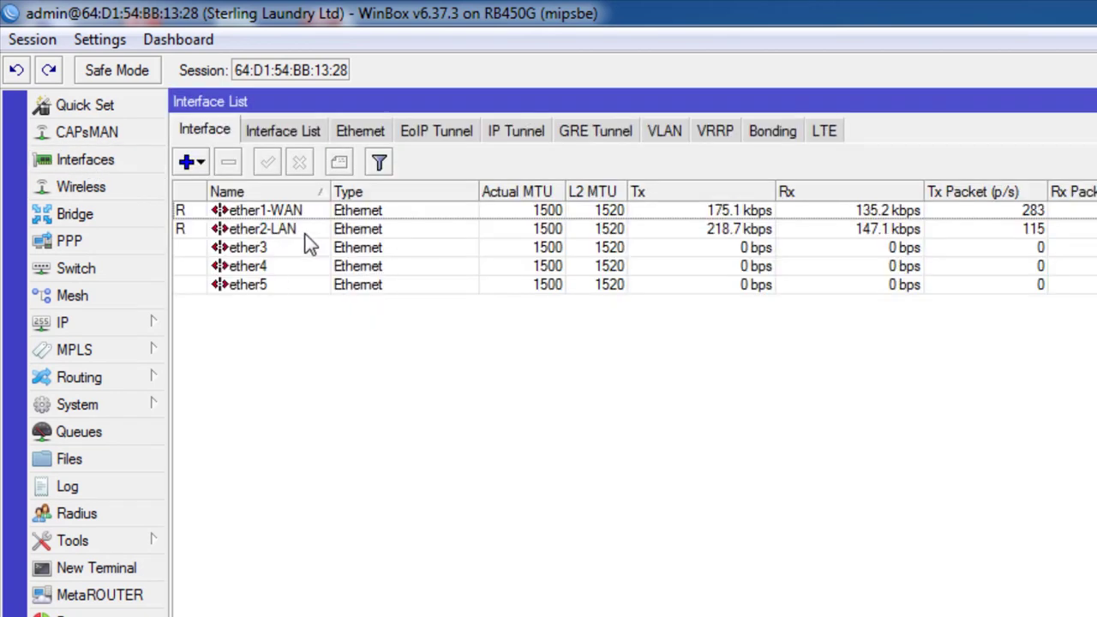
left_click(408, 217)
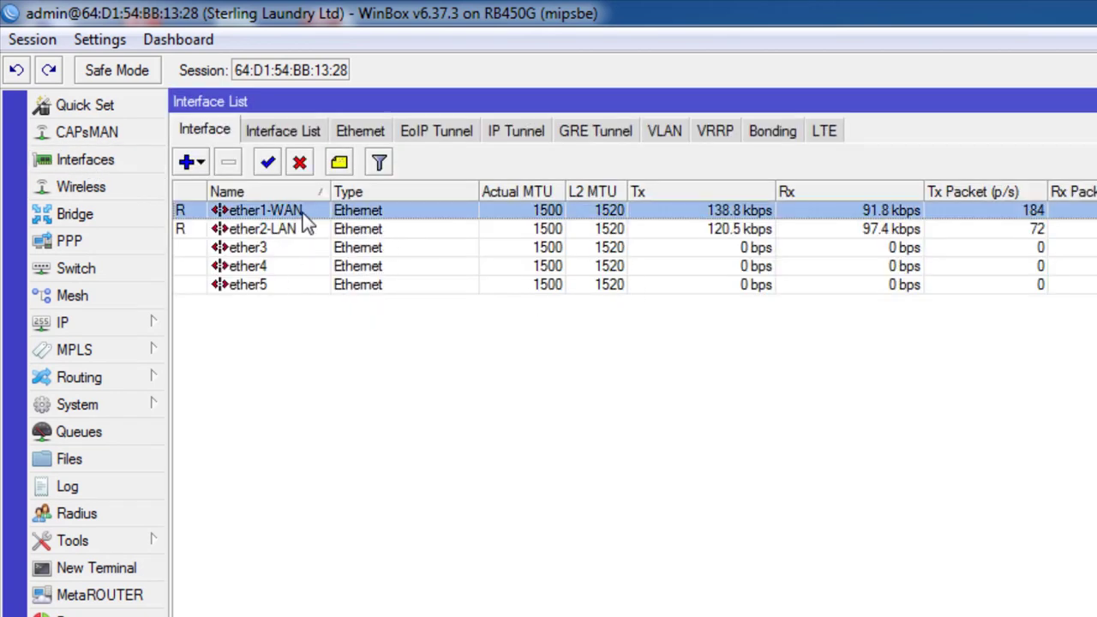
left_click(407, 229)
left_click(417, 391)
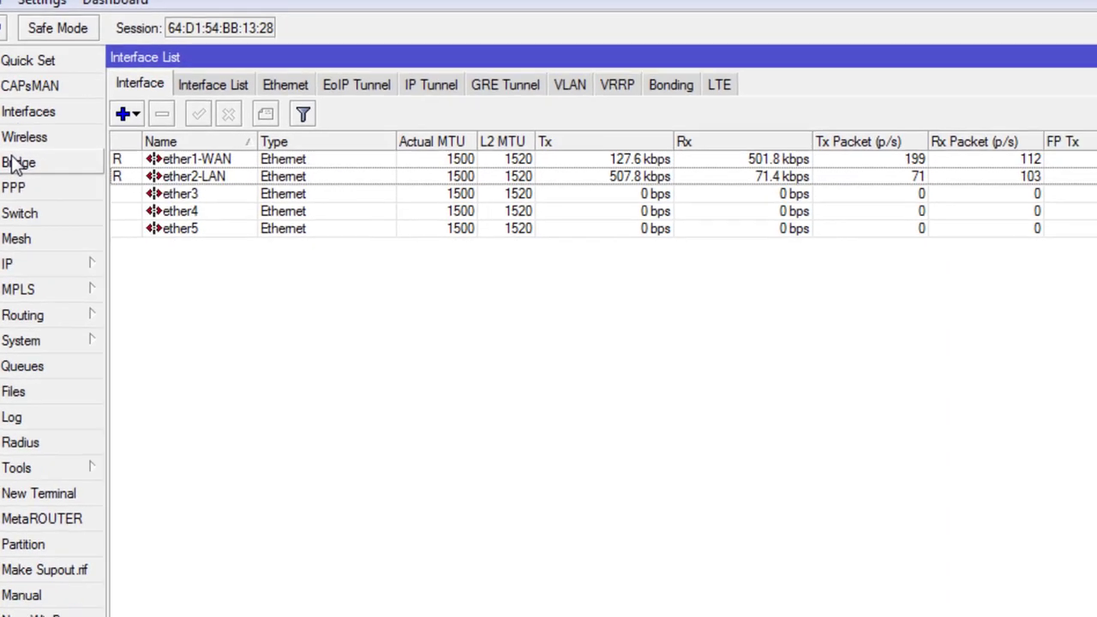
Step: Create a new bridge interface named Bridge_WAN
left_click(74, 214)
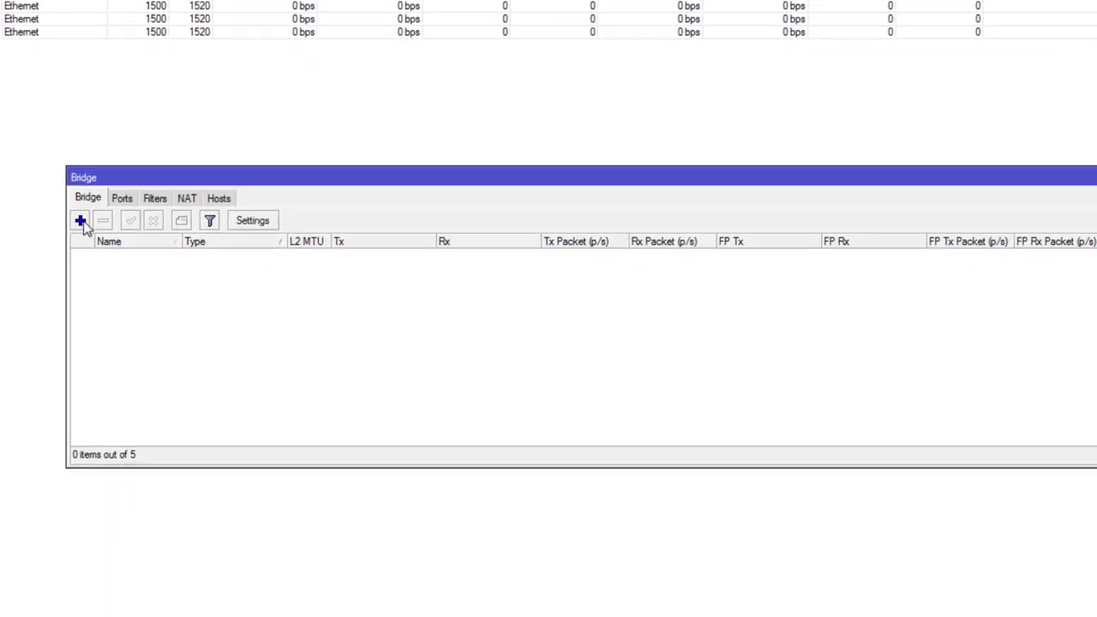
left_click(80, 220)
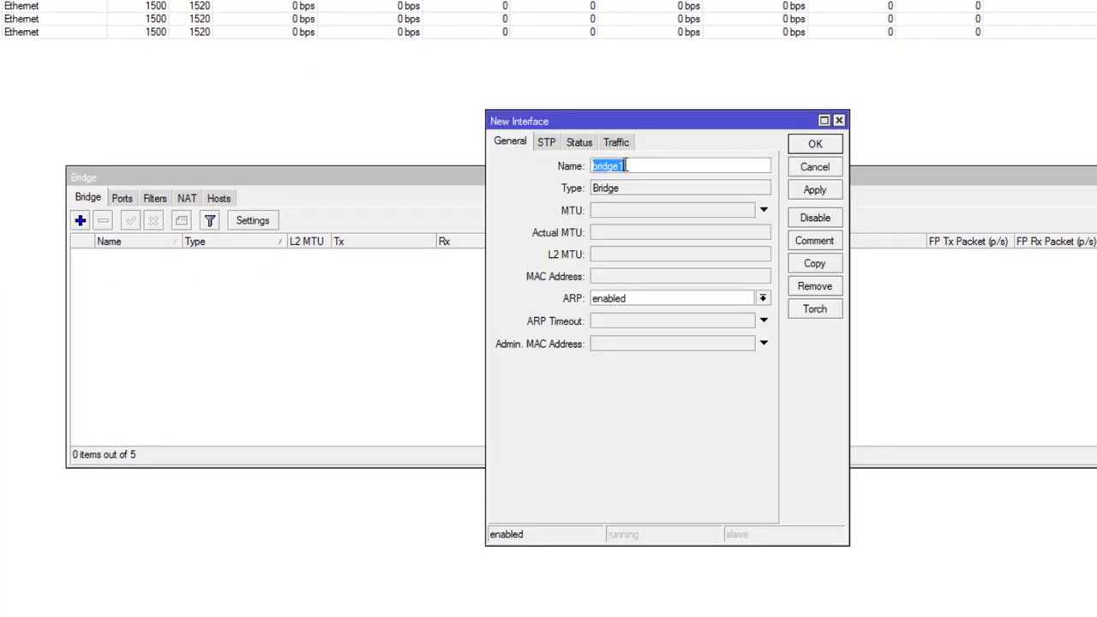
type("Br")
left_click(808, 143)
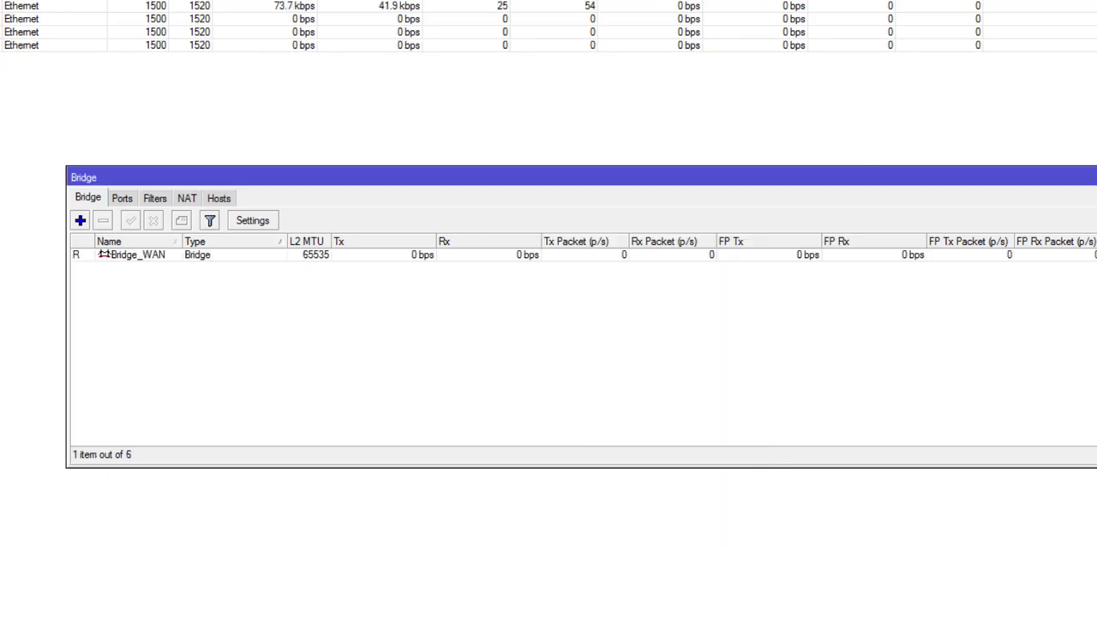
Step: Create a second bridge interface named Bridge_LAN
left_click(82, 222)
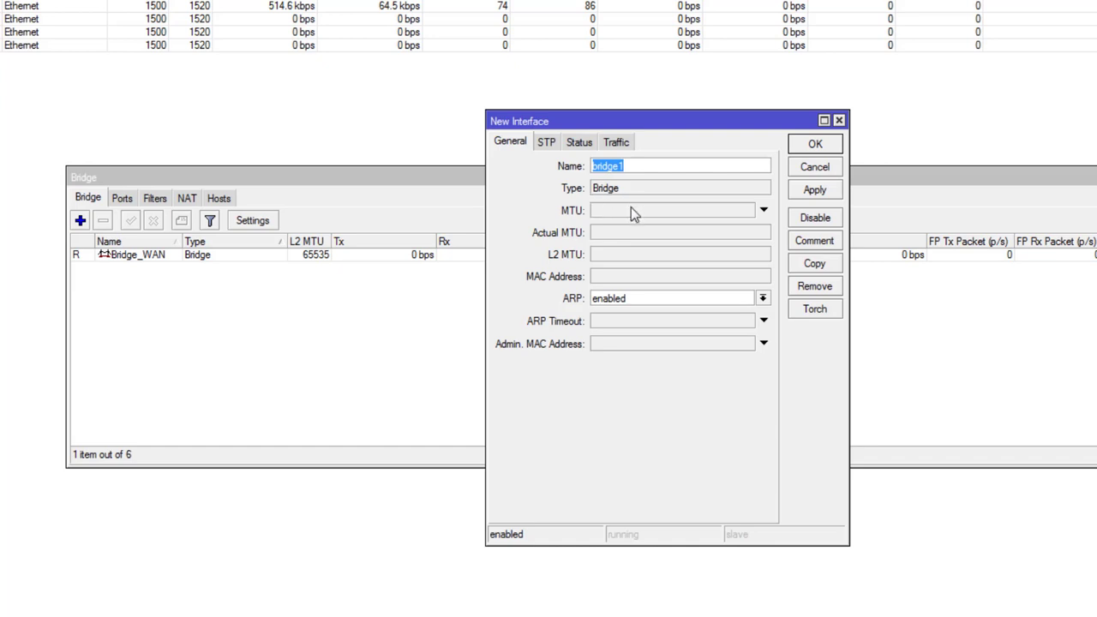
type("Bri")
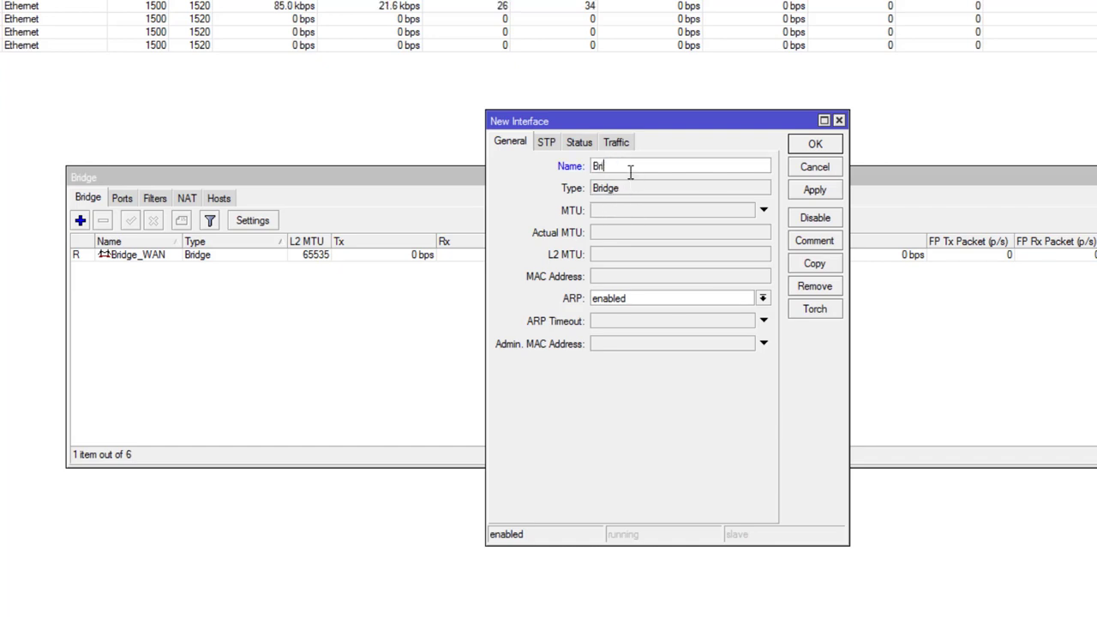
type("dge_LAN")
key("Return")
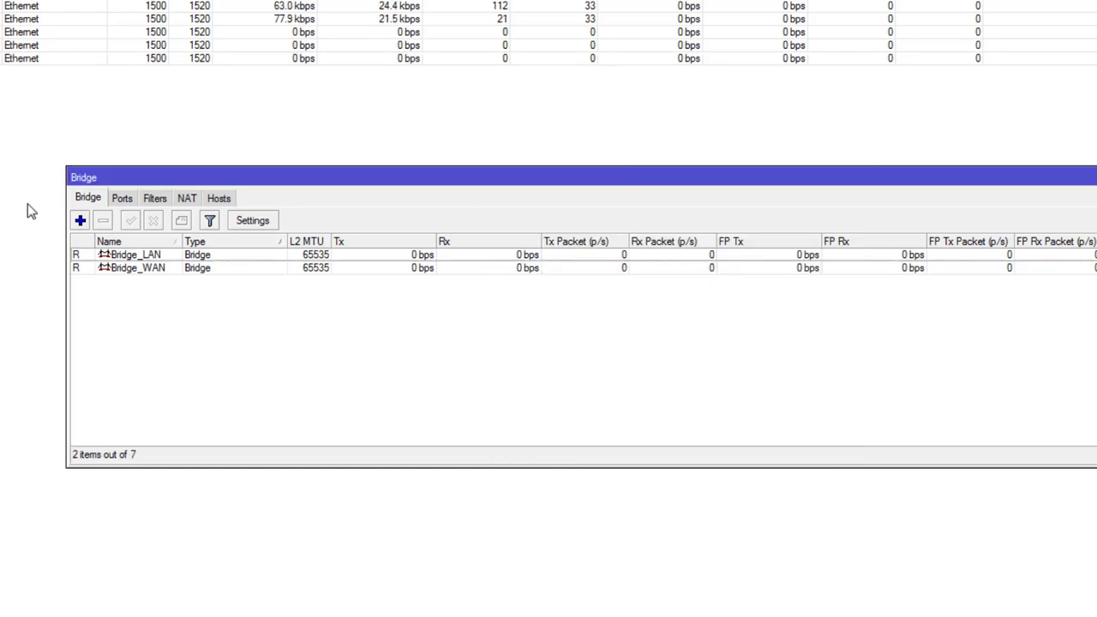
Step: Inspect the Bridge_LAN and Bridge_WAN entries in the interface list
left_click(166, 271)
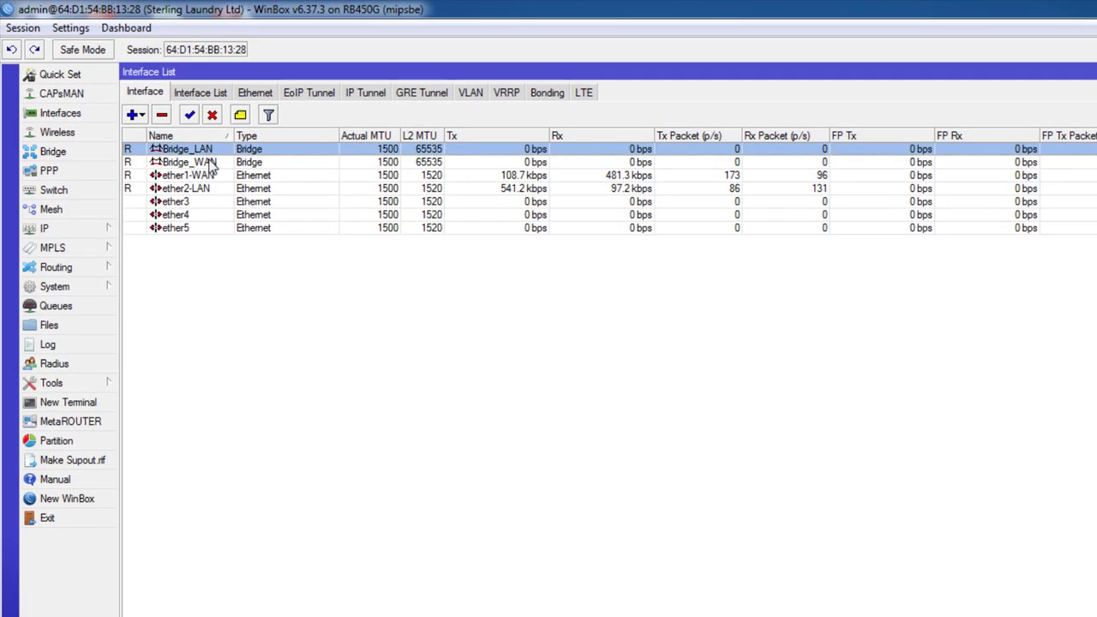
left_click(211, 163)
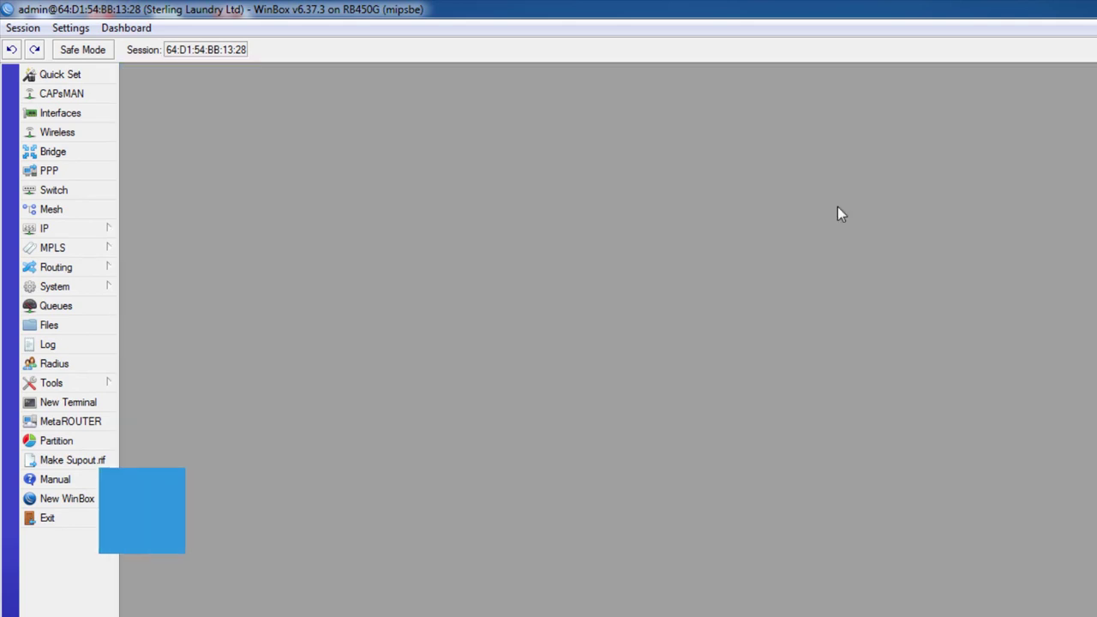
left_click(90, 114)
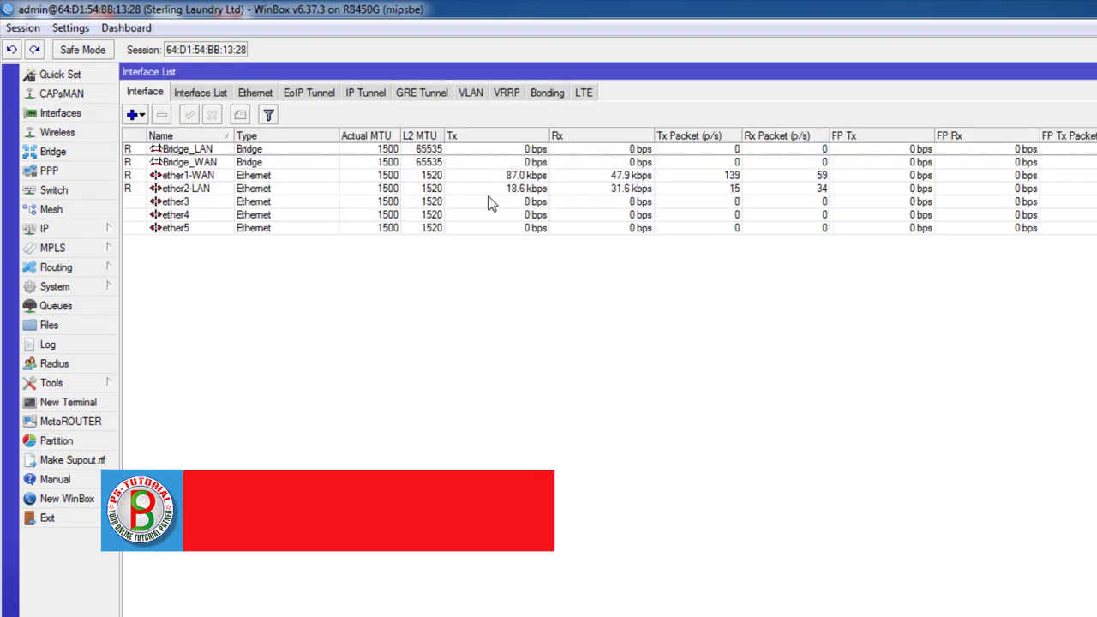
left_click(233, 151)
left_click(238, 168)
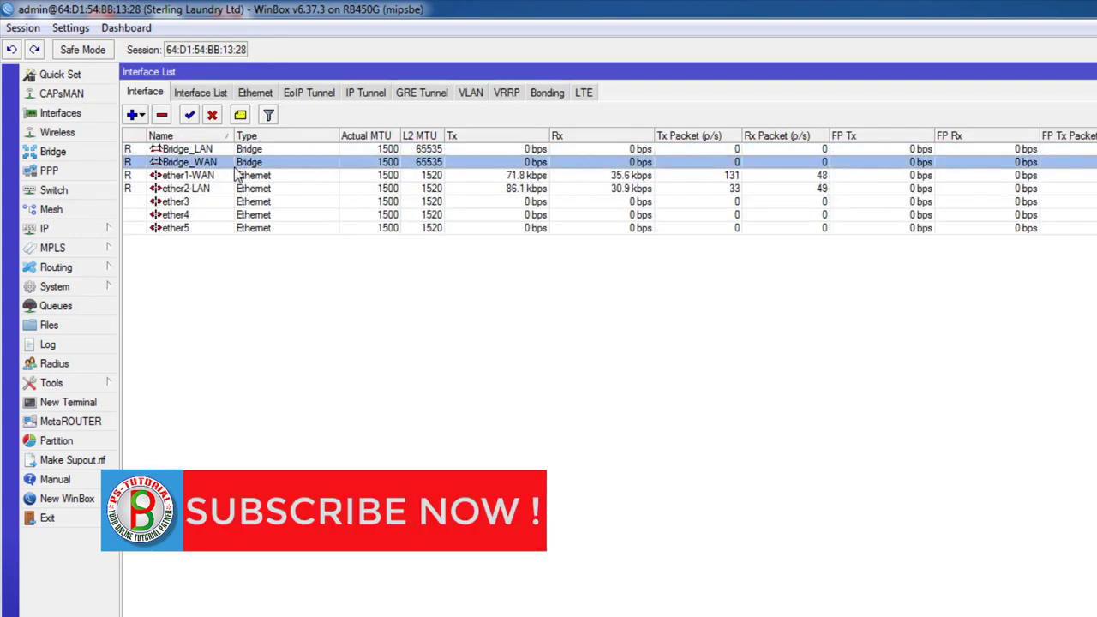
left_click(229, 153)
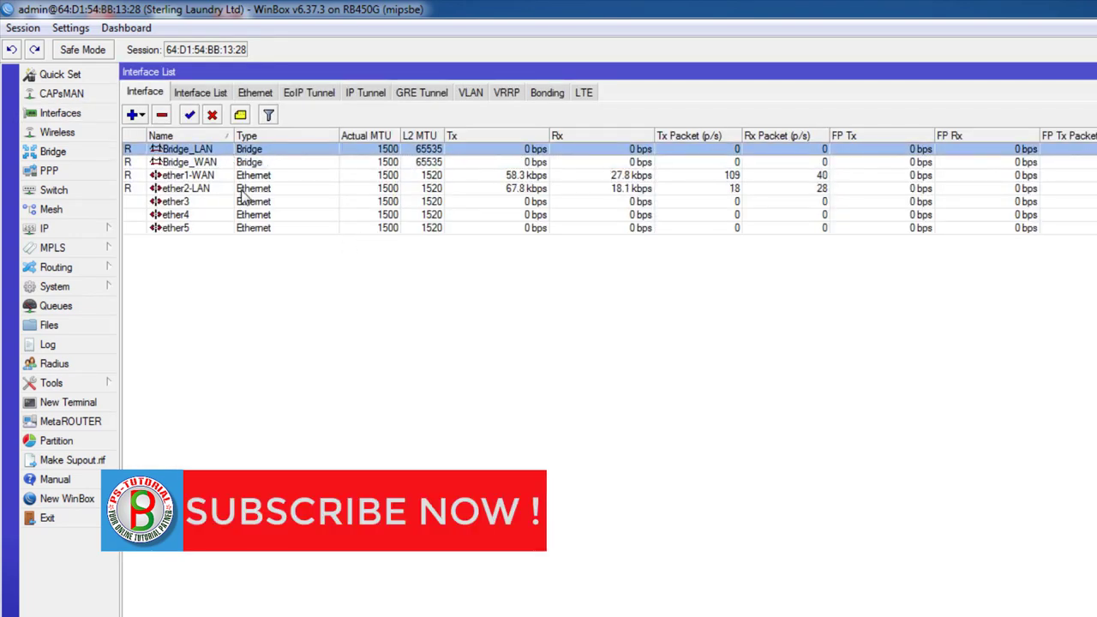
left_click(219, 164)
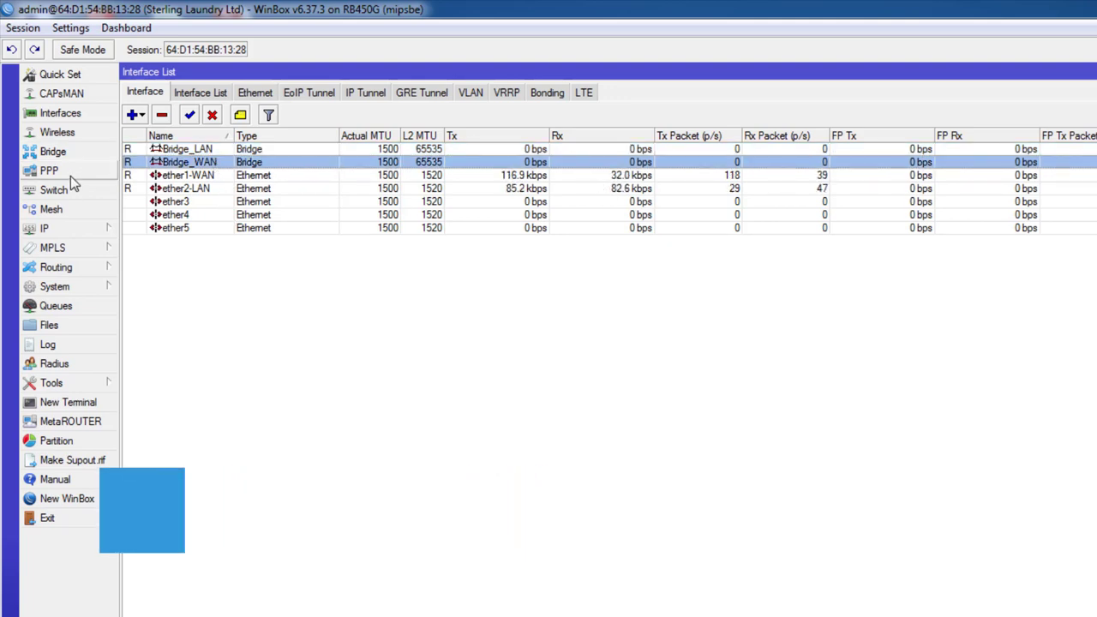
Step: Add ether1-WAN as a bridge port of Bridge_WAN
left_click(60, 152)
left_click(352, 365)
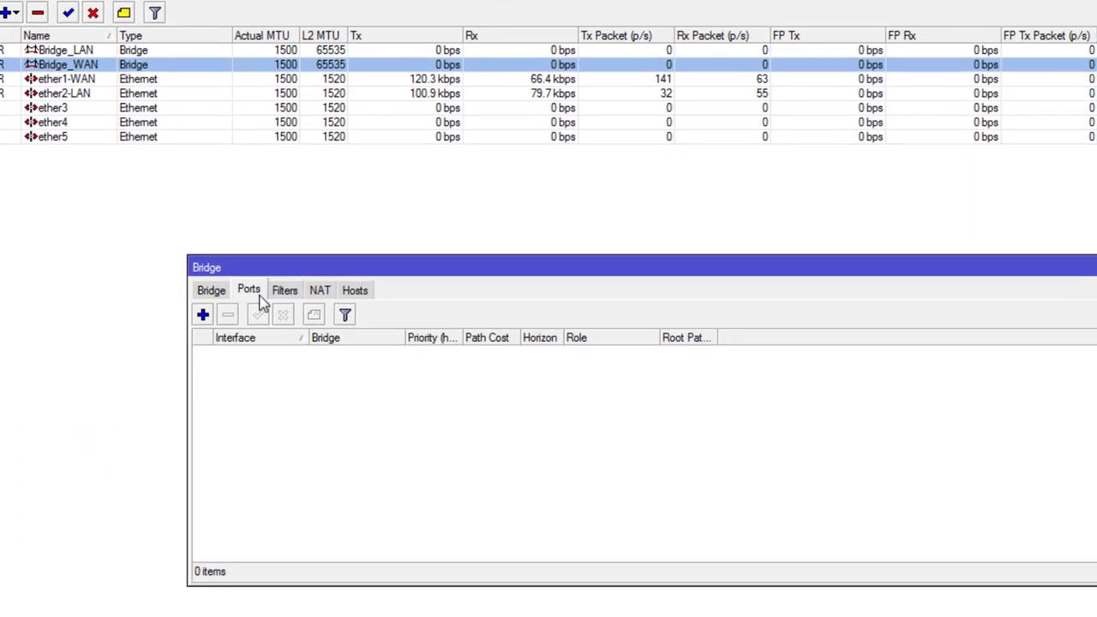
left_click(197, 311)
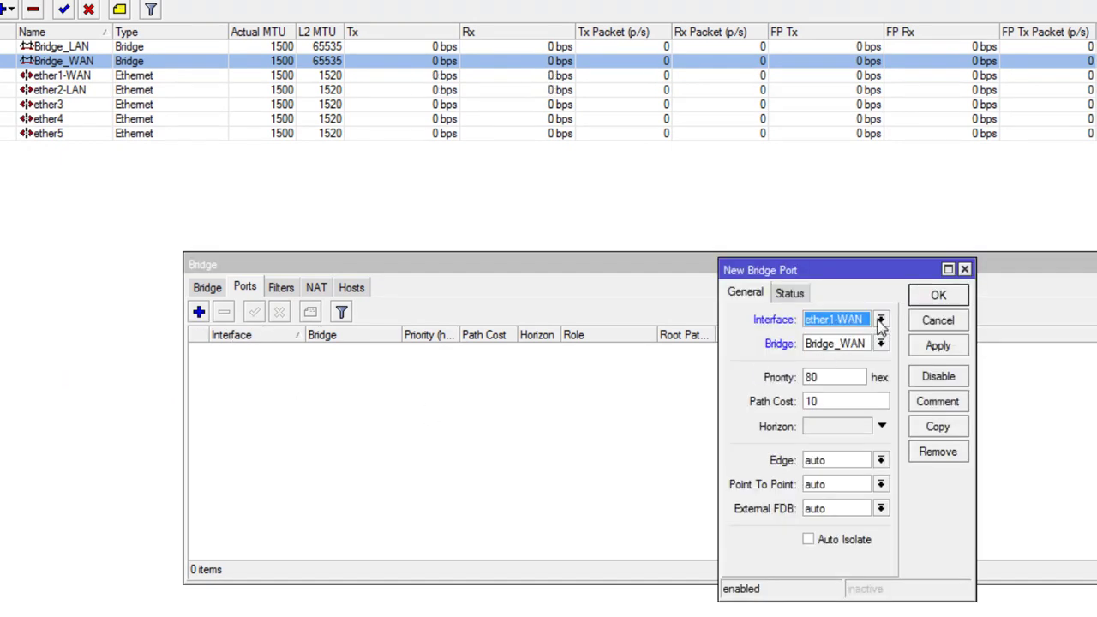
left_click(810, 328)
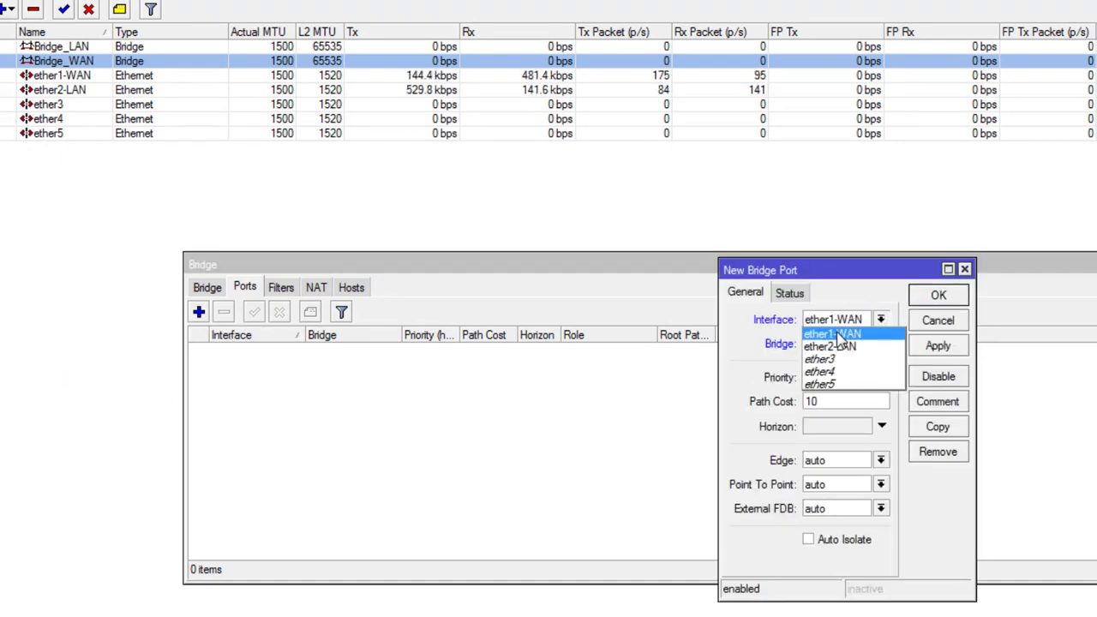
left_click(821, 332)
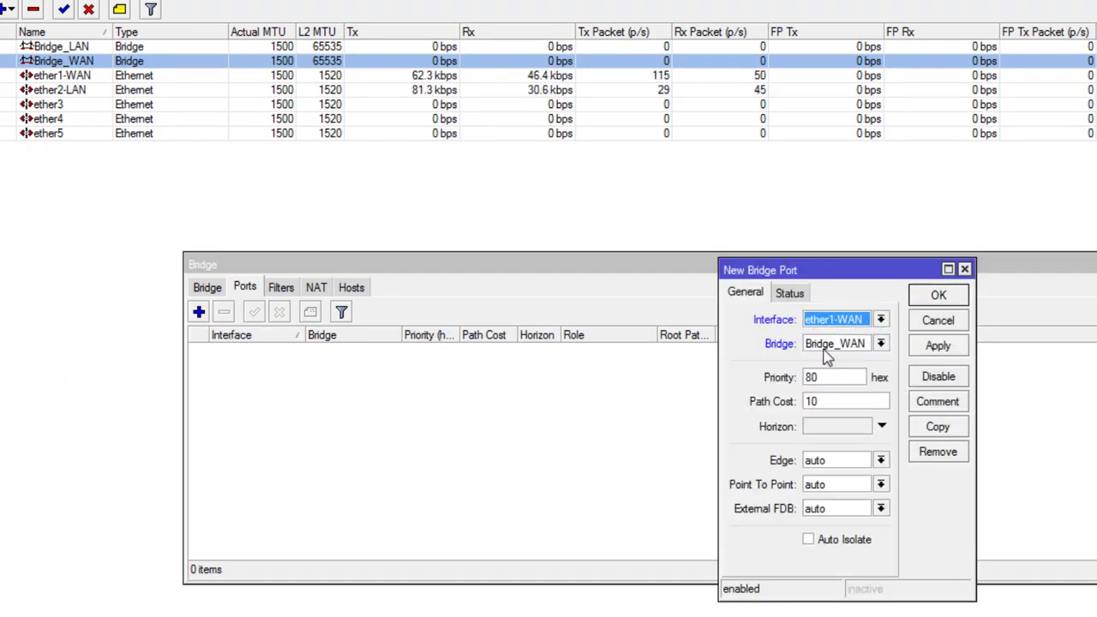
left_click(939, 298)
left_click(329, 351)
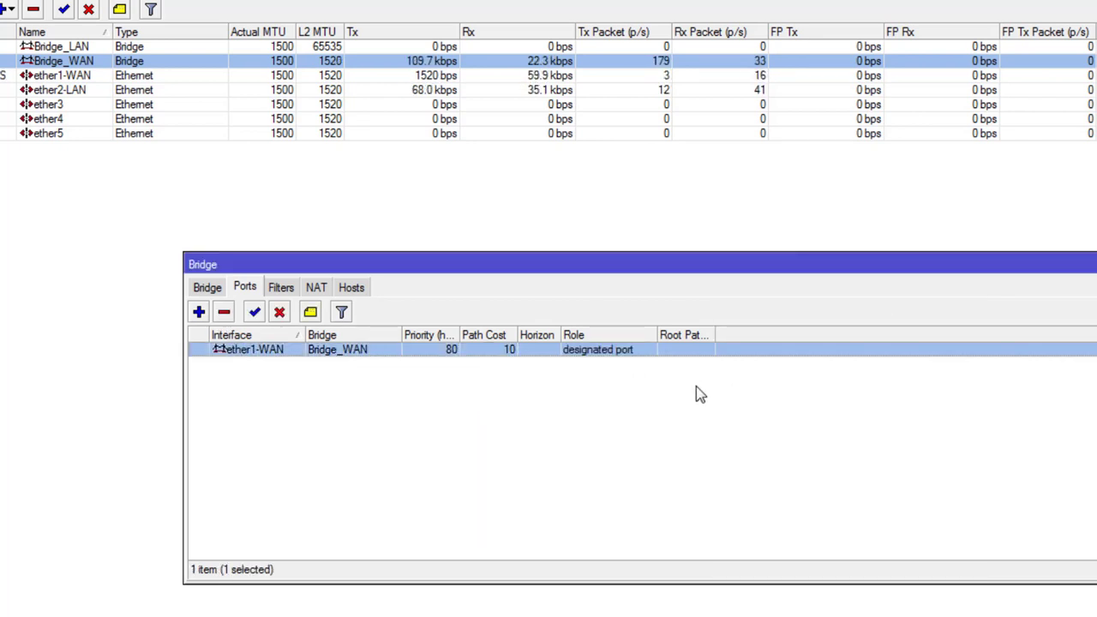
left_click(509, 437)
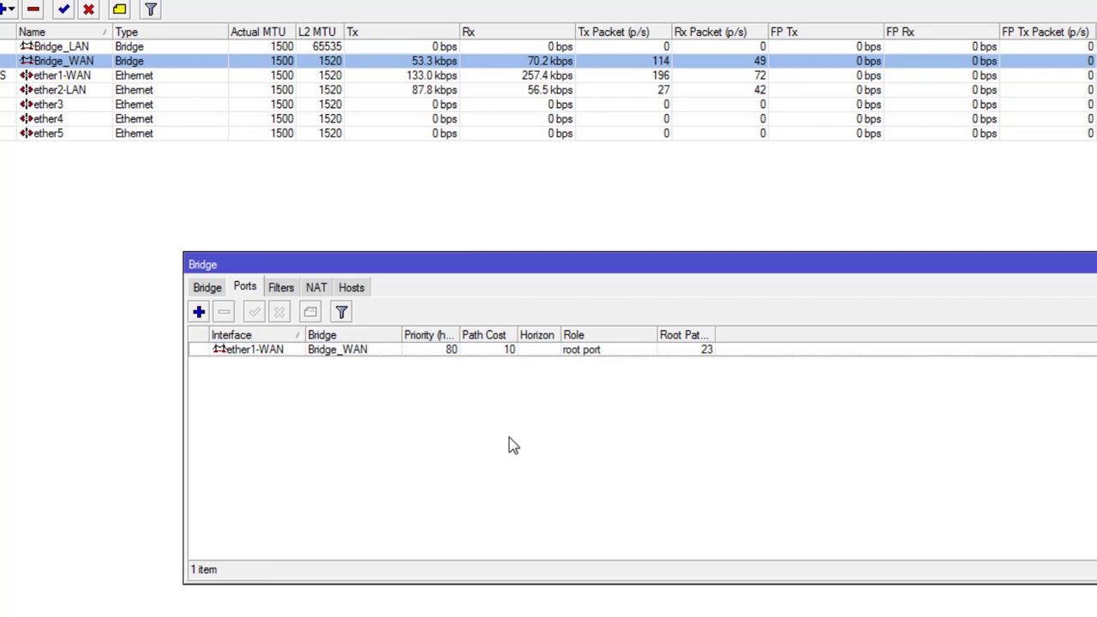
Step: Add ether5 as a second bridge port of Bridge_WAN
left_click(286, 350)
left_click(199, 312)
left_click(880, 318)
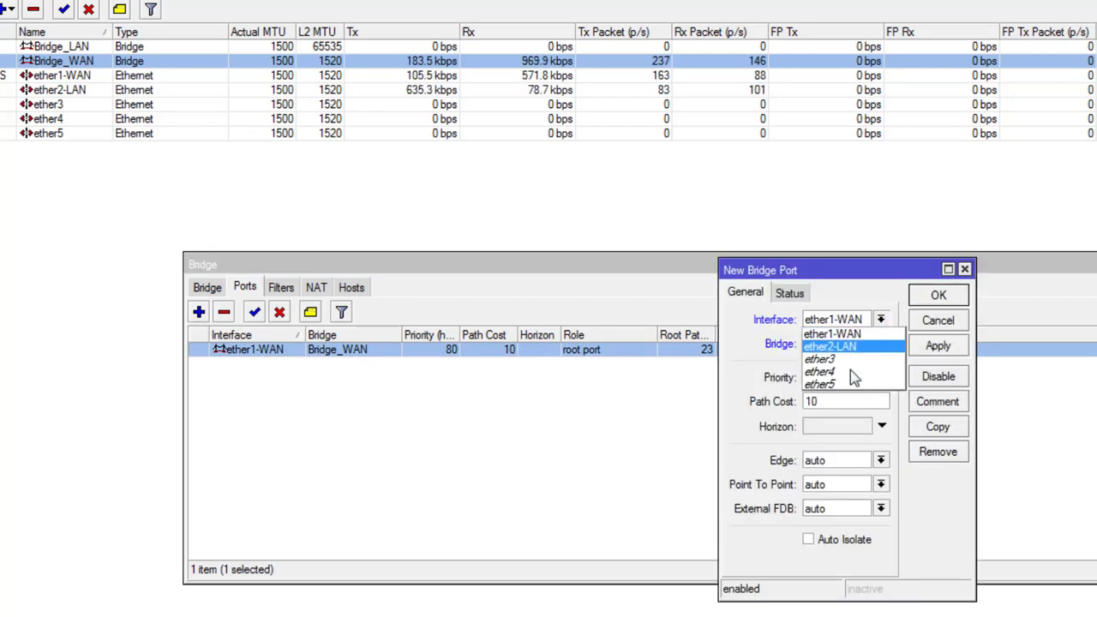
left_click(831, 384)
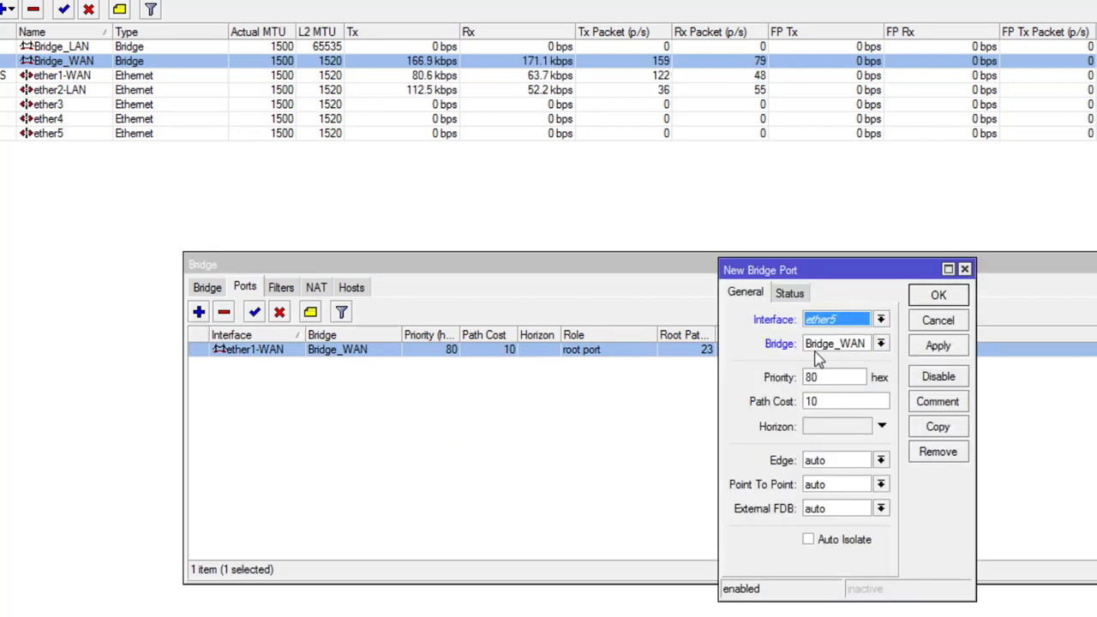
left_click(937, 294)
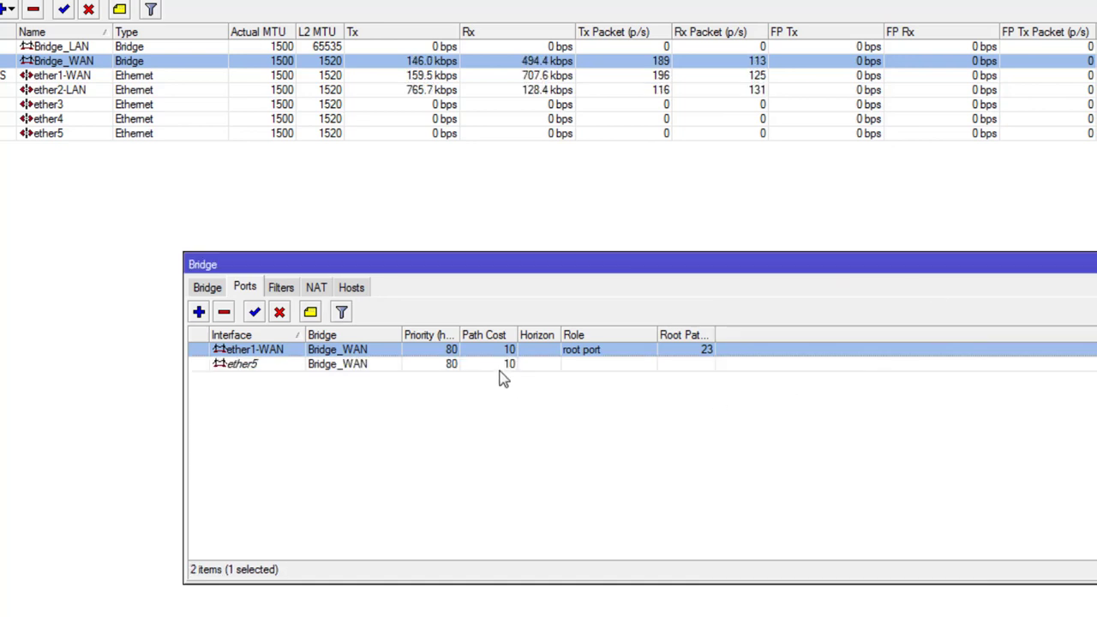
left_click(362, 365)
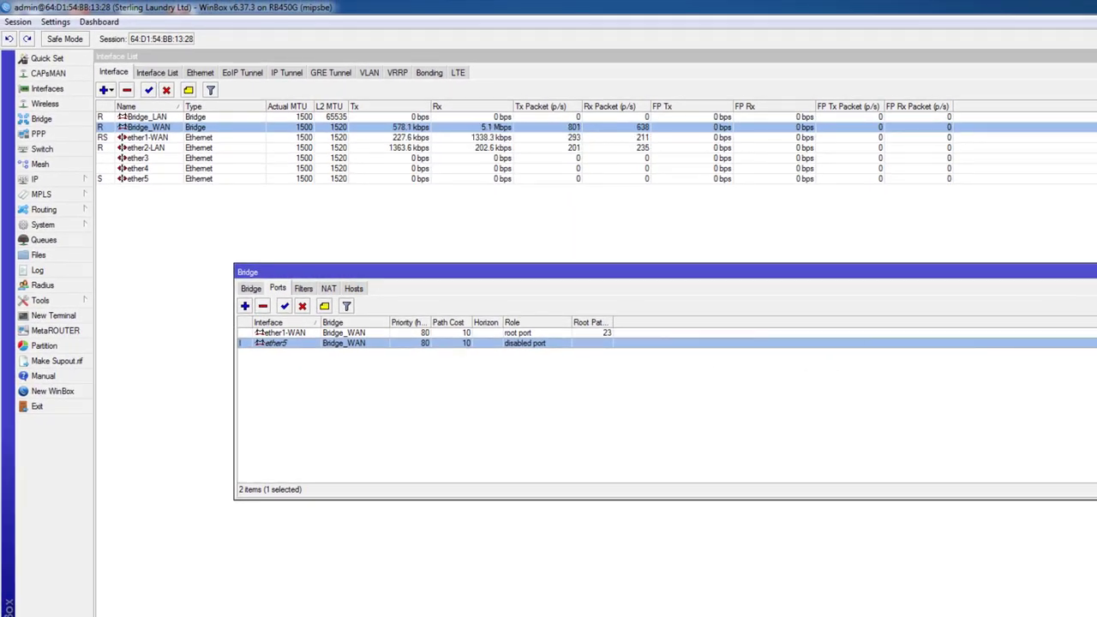
Step: Return to the interface list and select Bridge_WAN and ether1-WAN together to compare their traffic
left_click(408, 239)
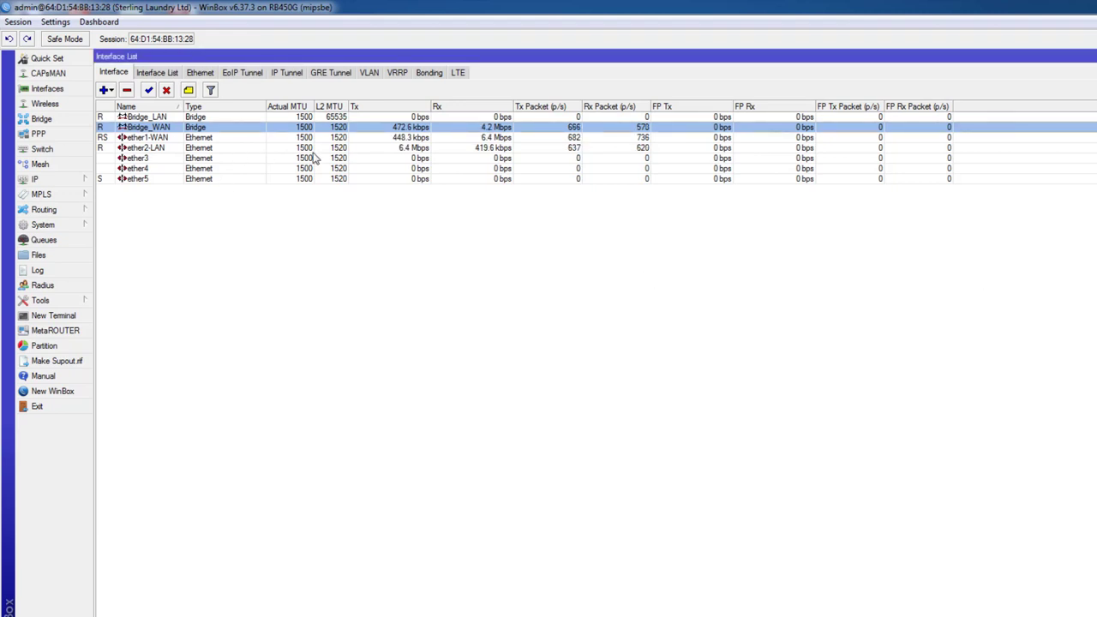
left_click(484, 137)
left_click(482, 129)
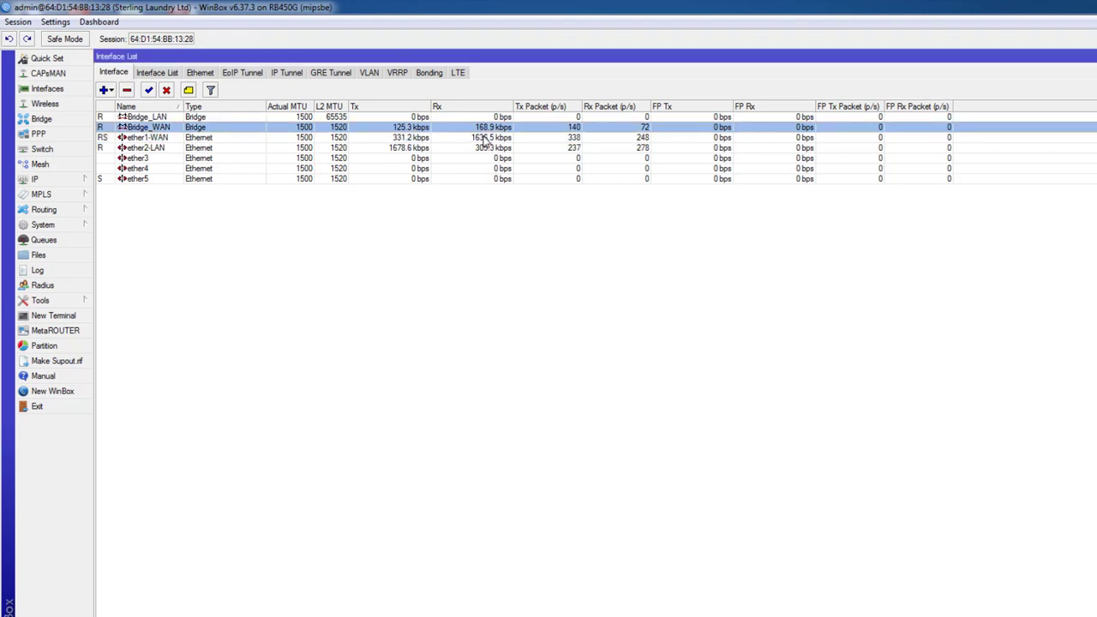
left_click(484, 138, "ctrl")
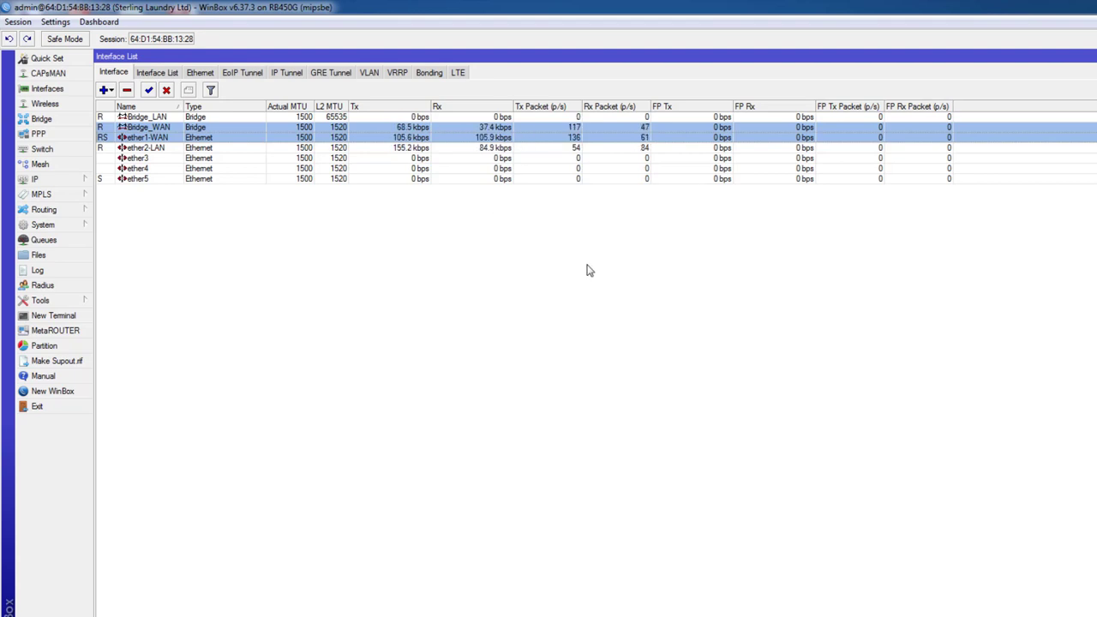
Step: Switch to the Notepad note and, below a blank line, write "Now our mikrotik router 5 no port are conncet with WAN ..."
key("alt+Tab")
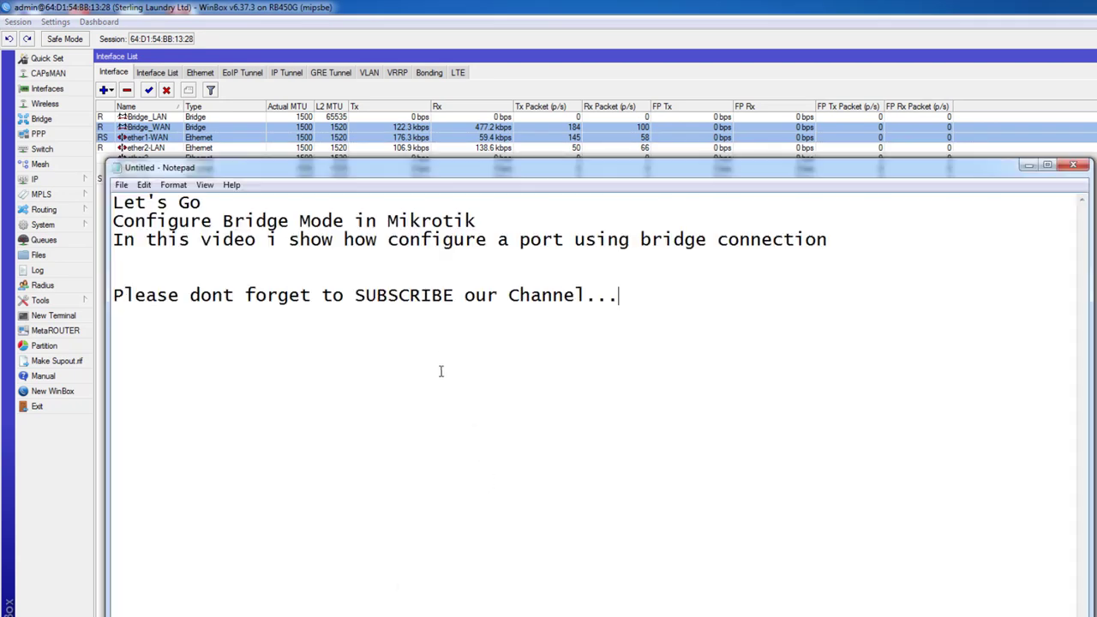
key("Return")
key("Return")
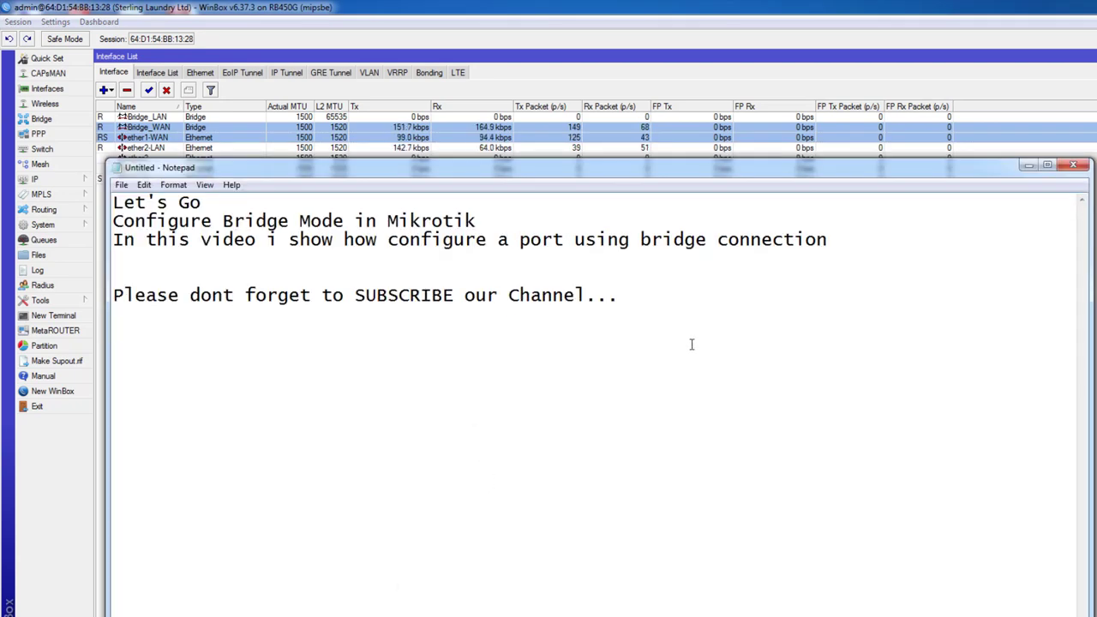
type("Now ")
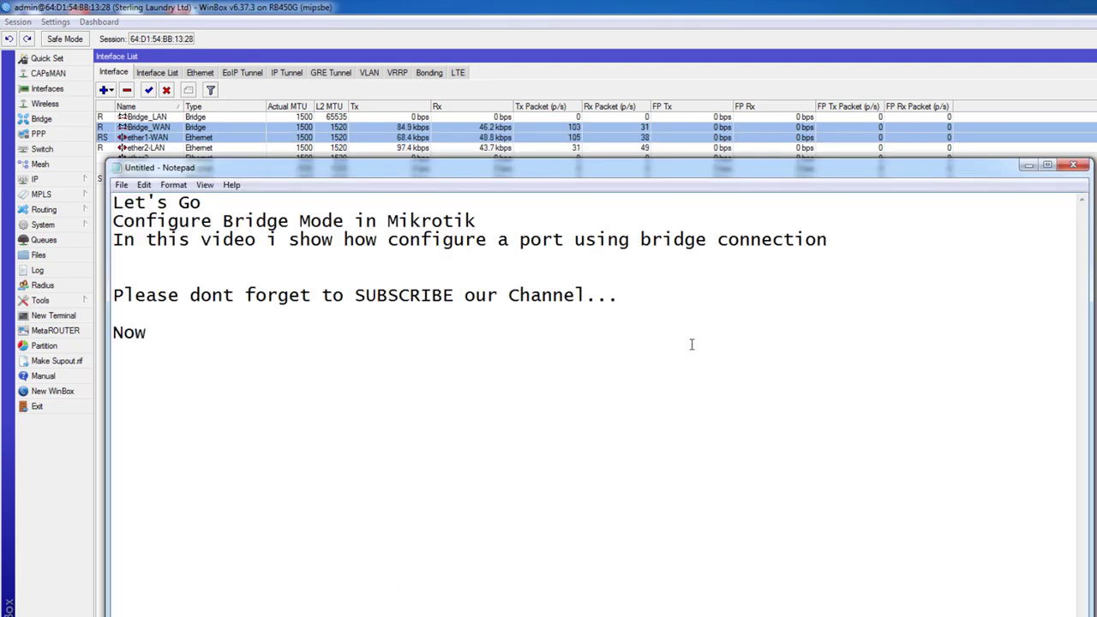
type("our")
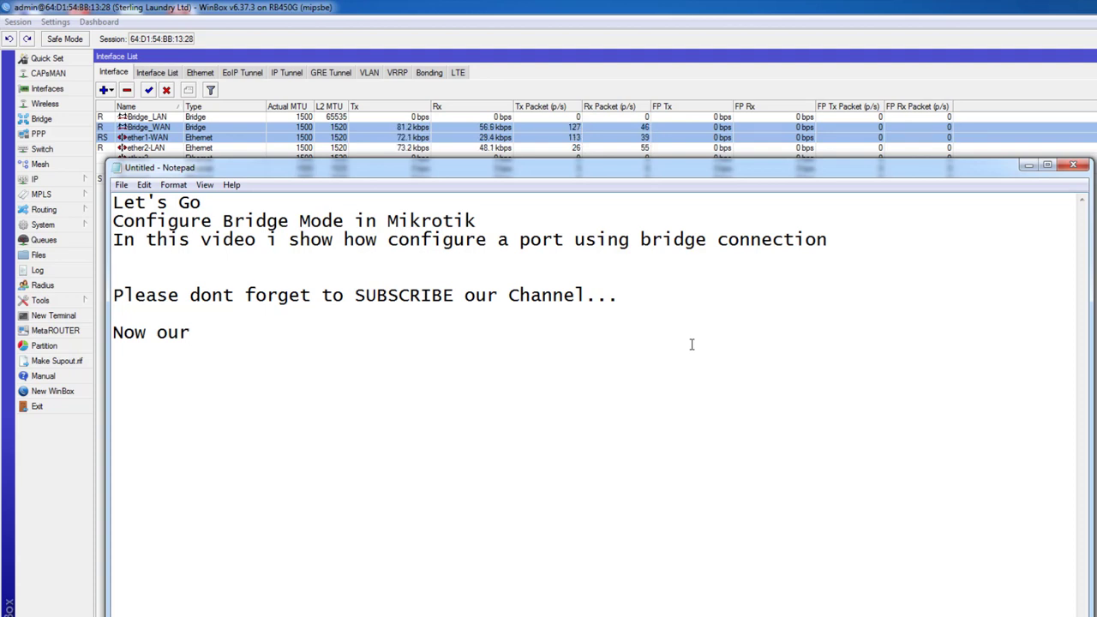
type(" mikrot")
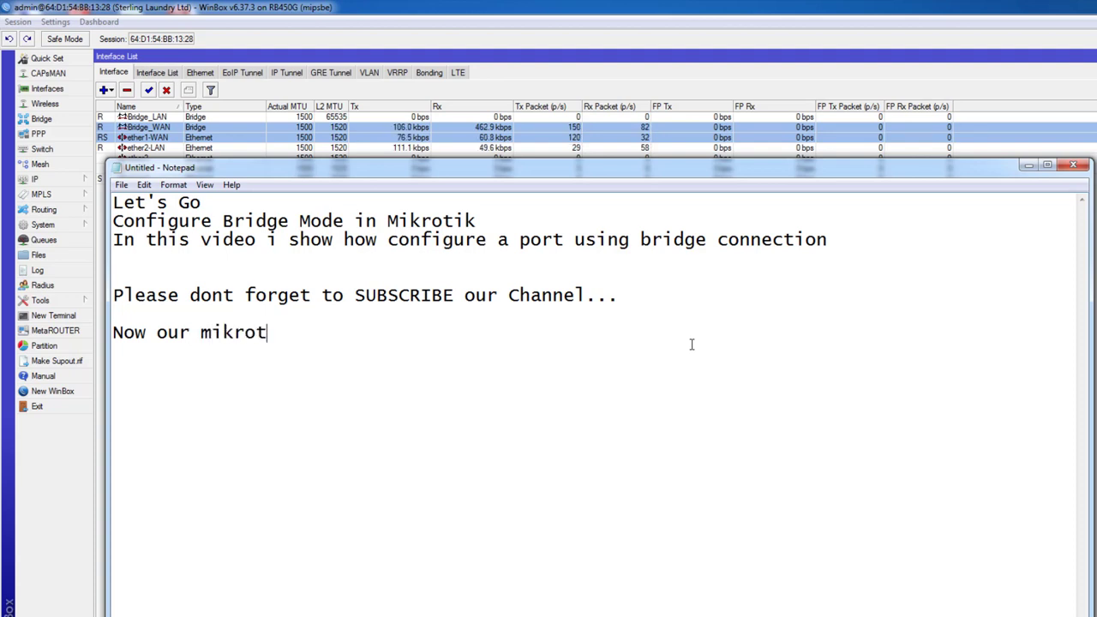
type("ik router")
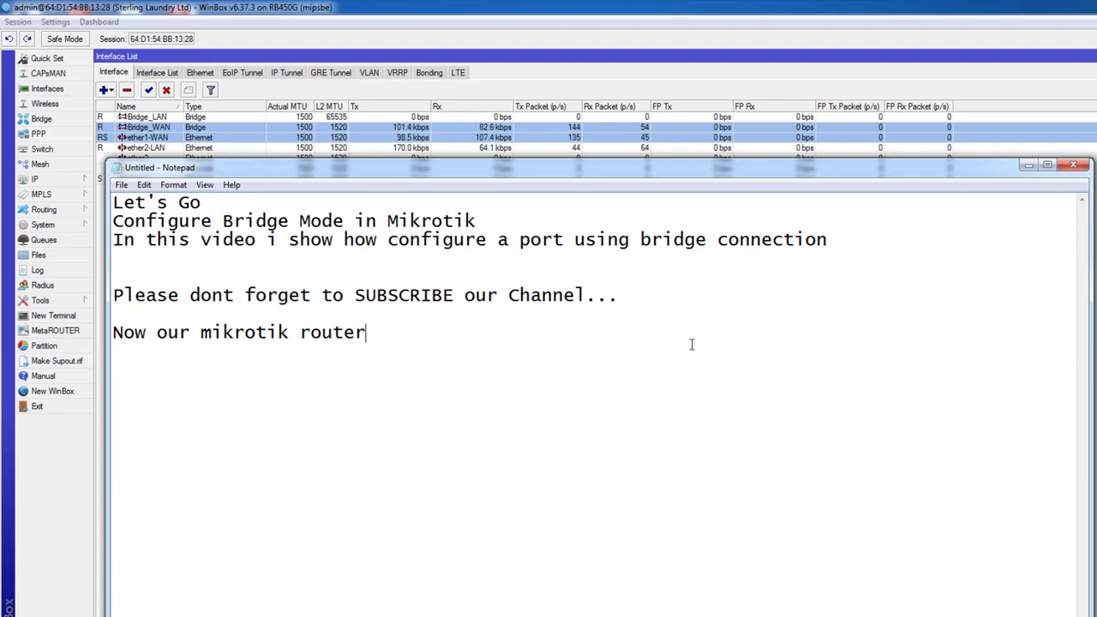
type(" 5 nu")
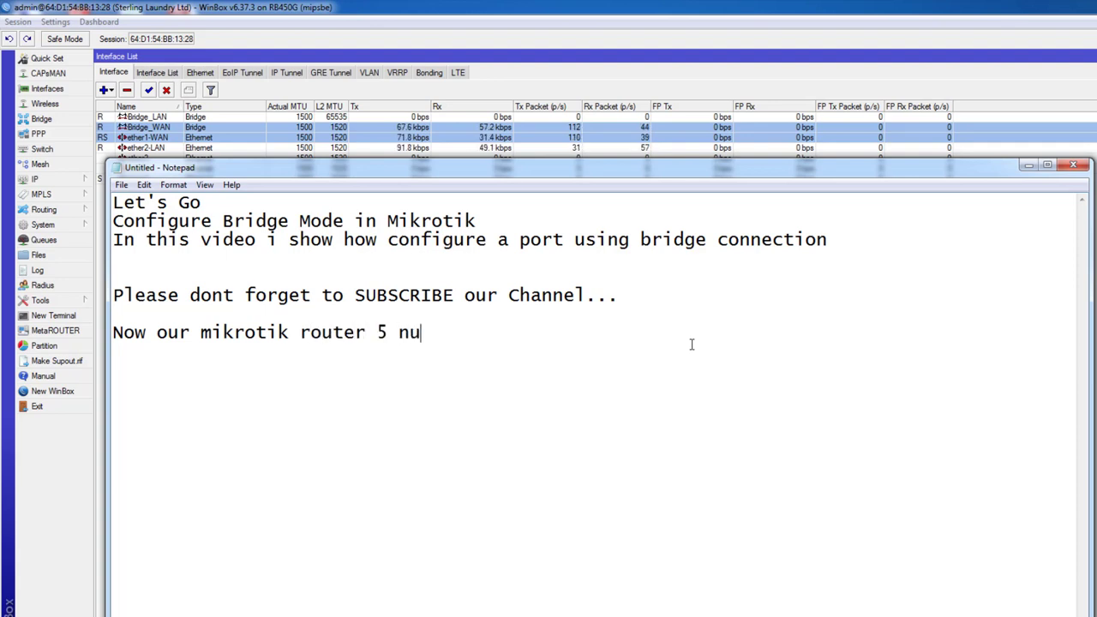
key("BackSpace")
type("o port a")
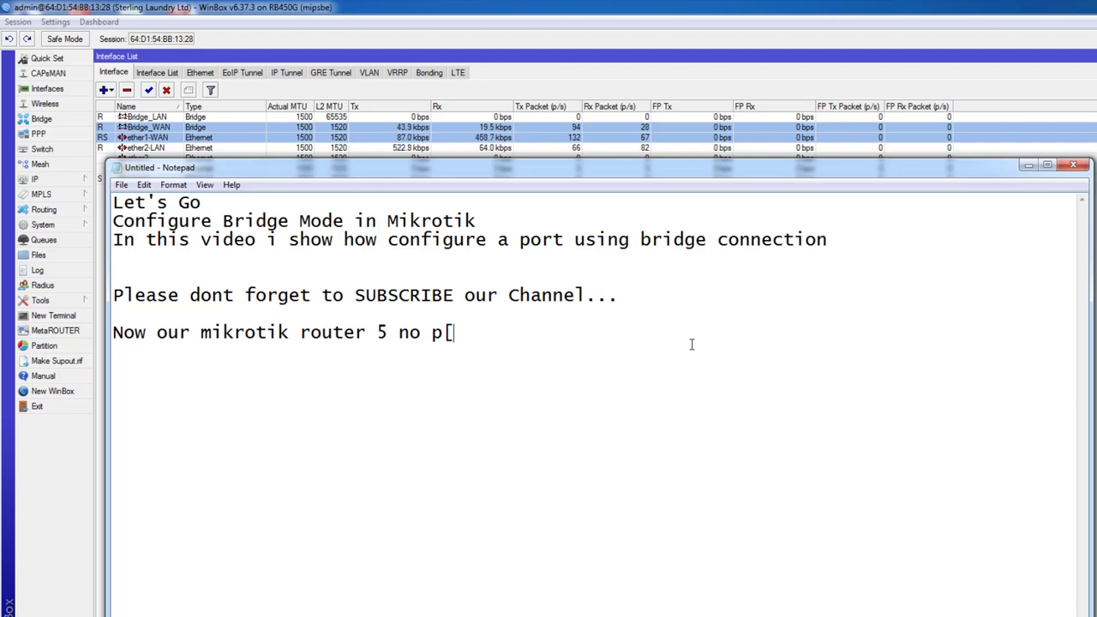
type("tr")
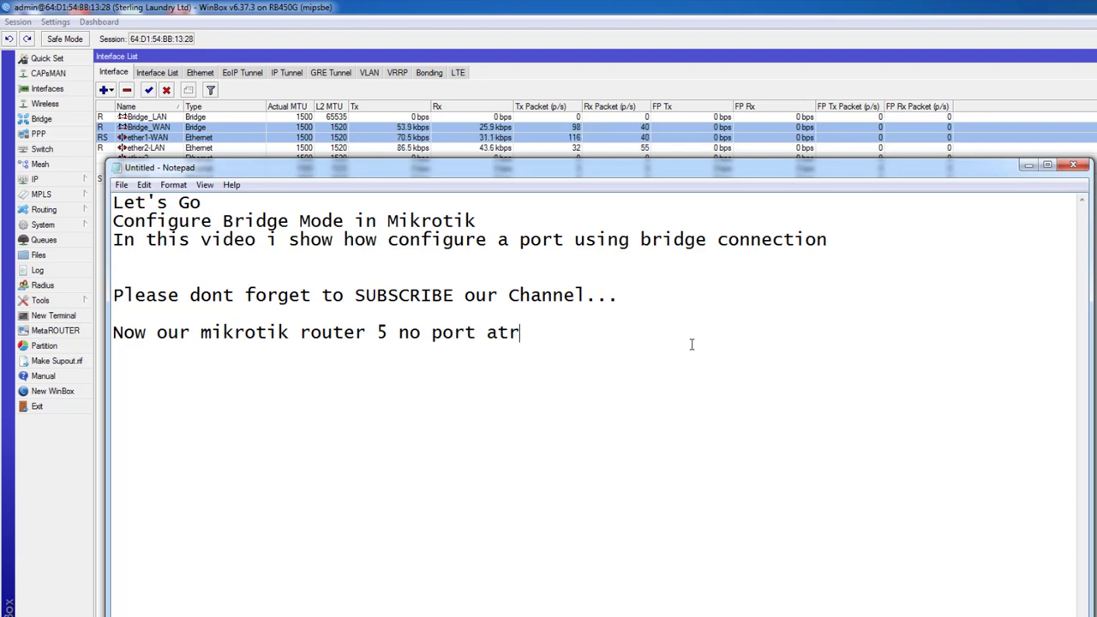
key("BackSpace")
key("BackSpace")
type("re")
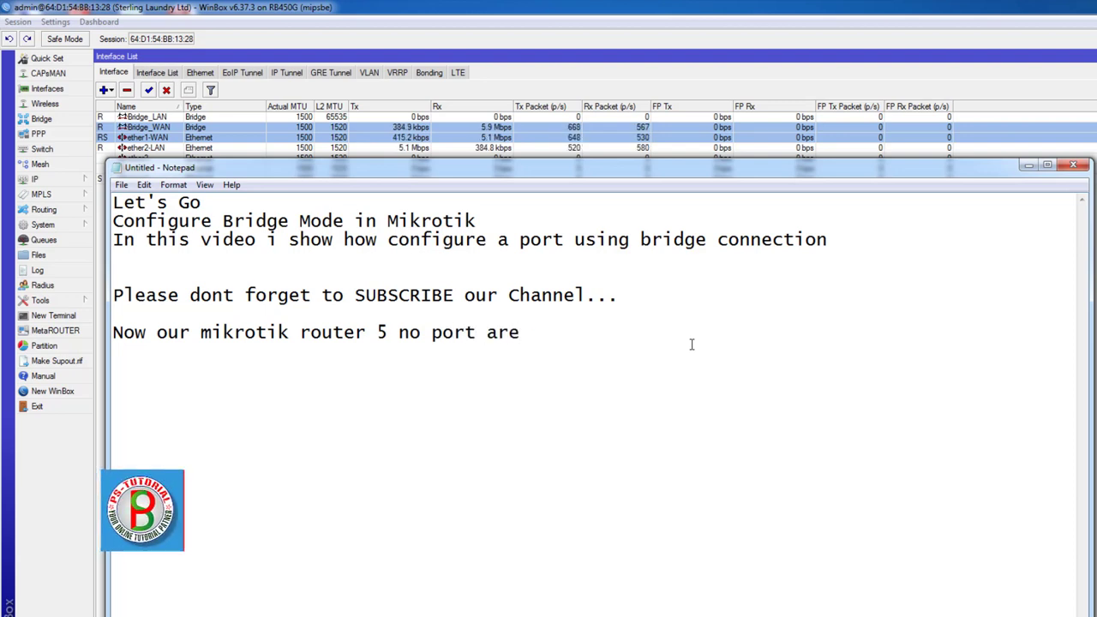
type(" conncet ")
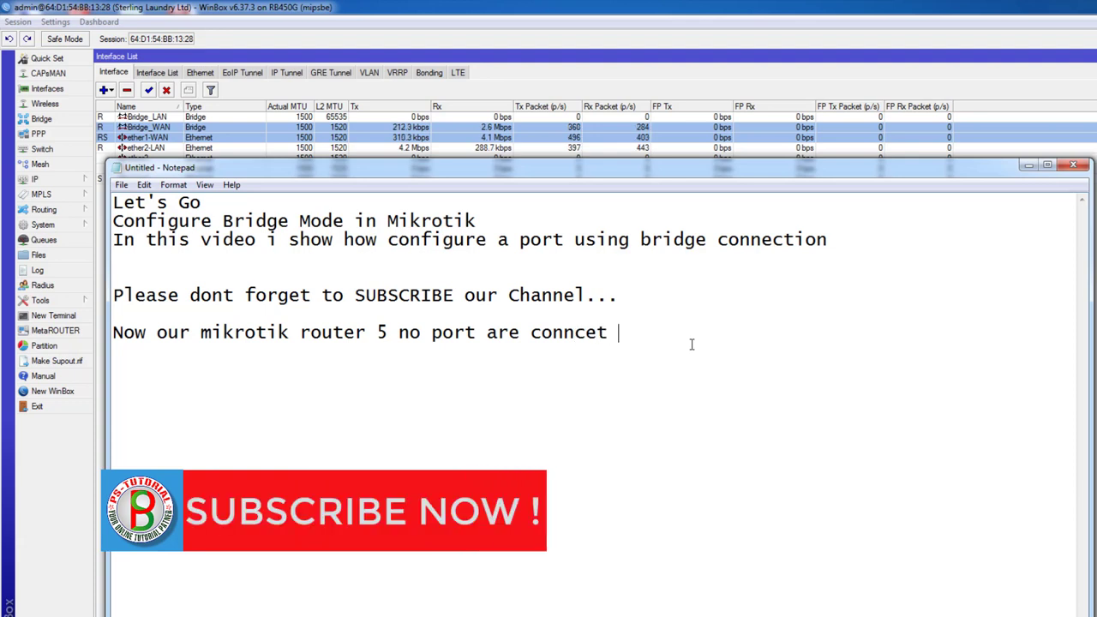
type("with")
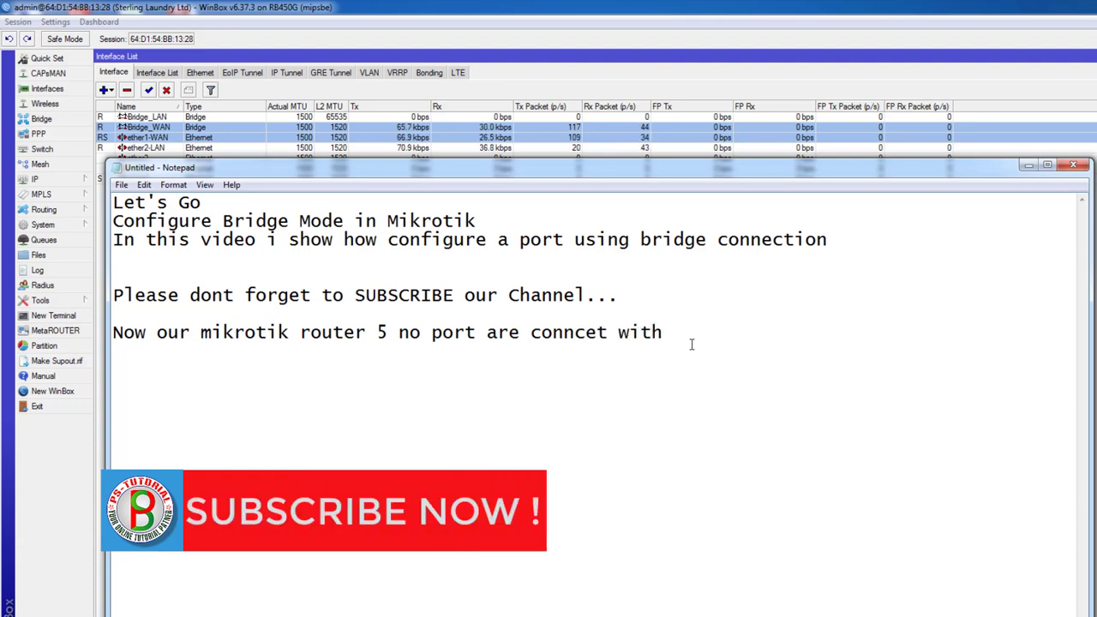
type("WAN ...")
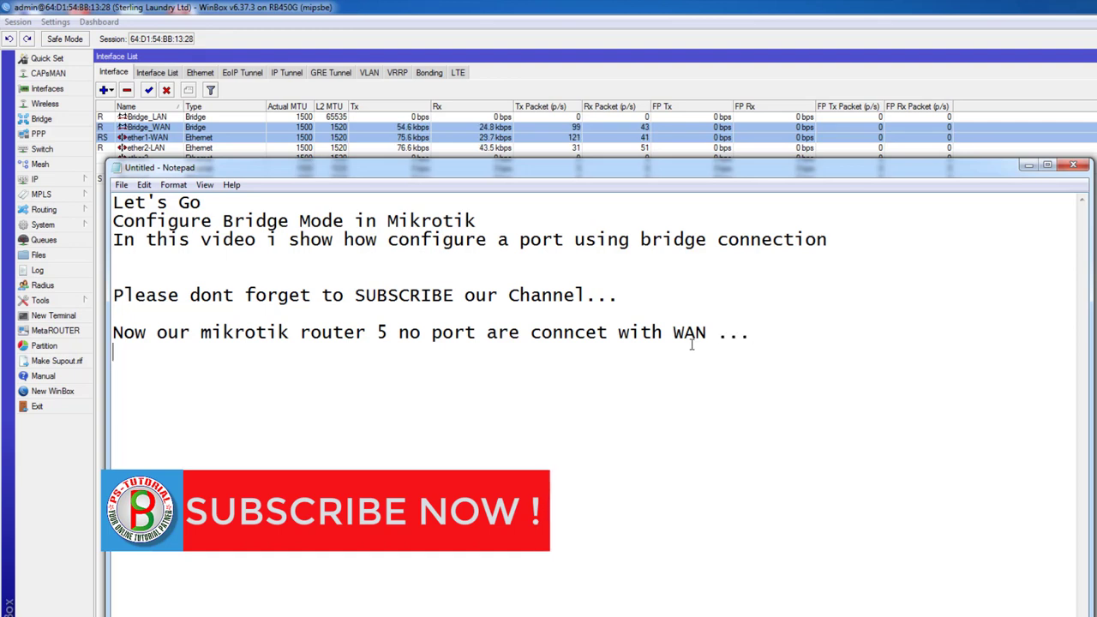
Step: On a new line under the WAN port sentence, write "now we can use any server for WAN Connection"
key("Return")
type("now we")
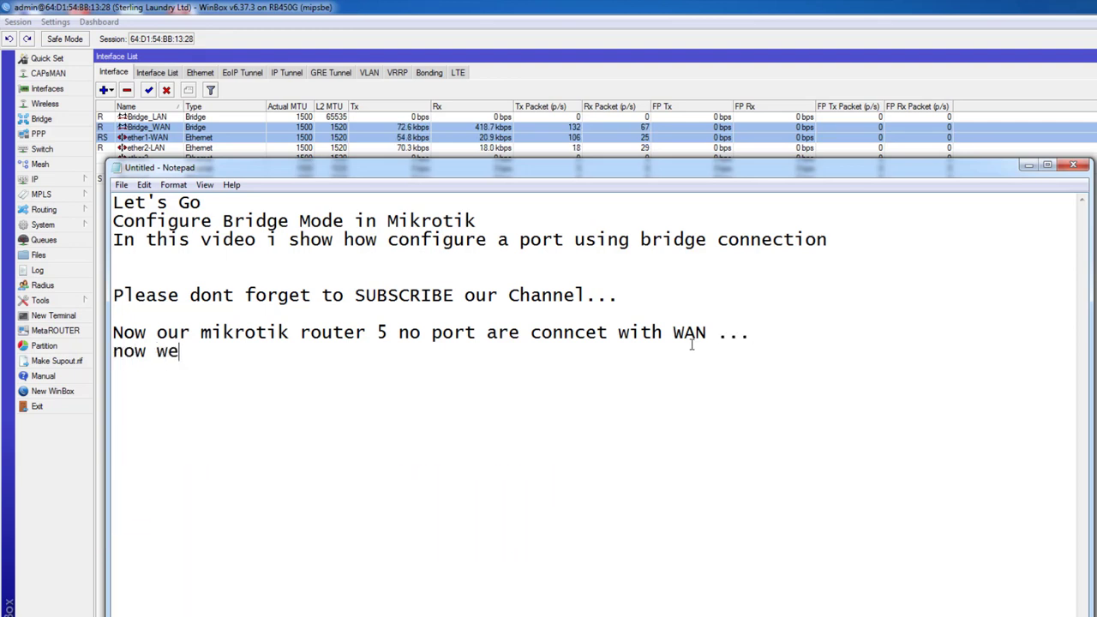
type(" can use")
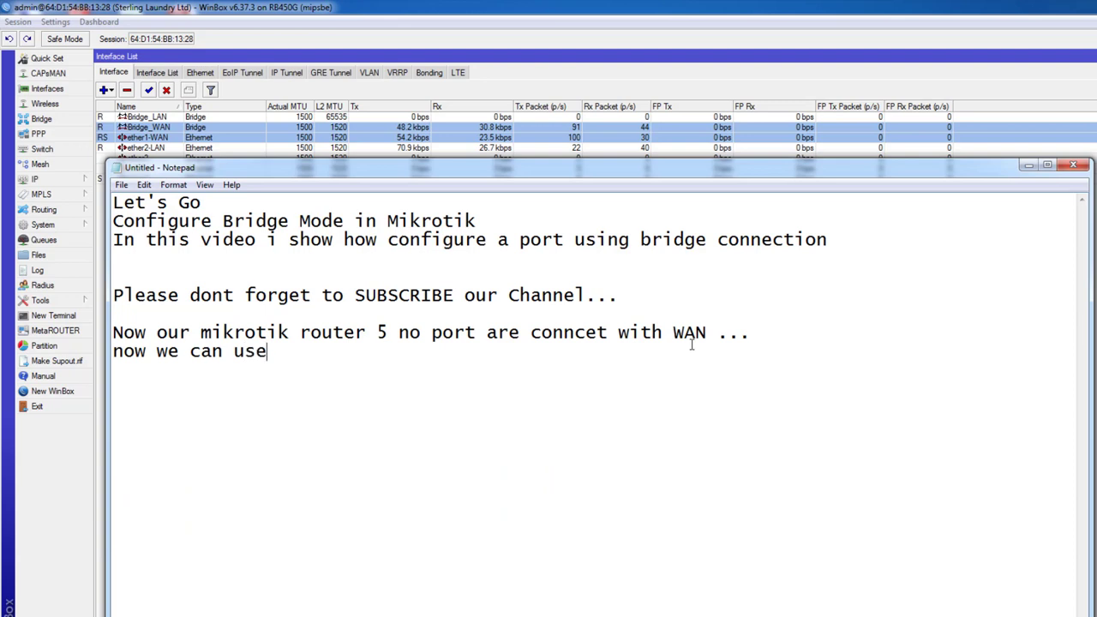
type(" any ")
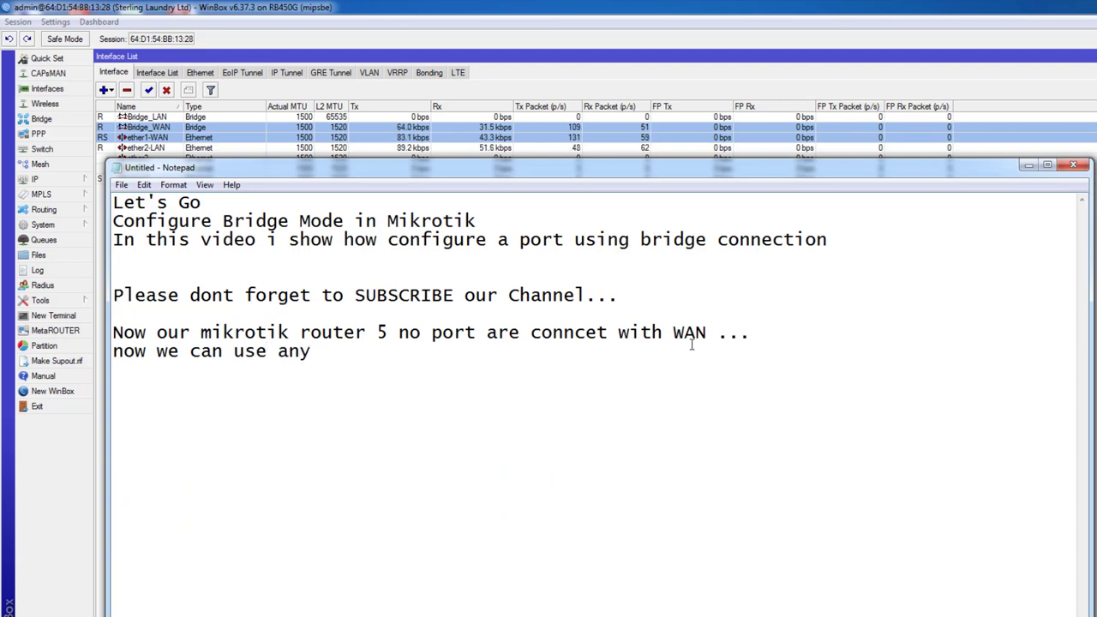
type("server ")
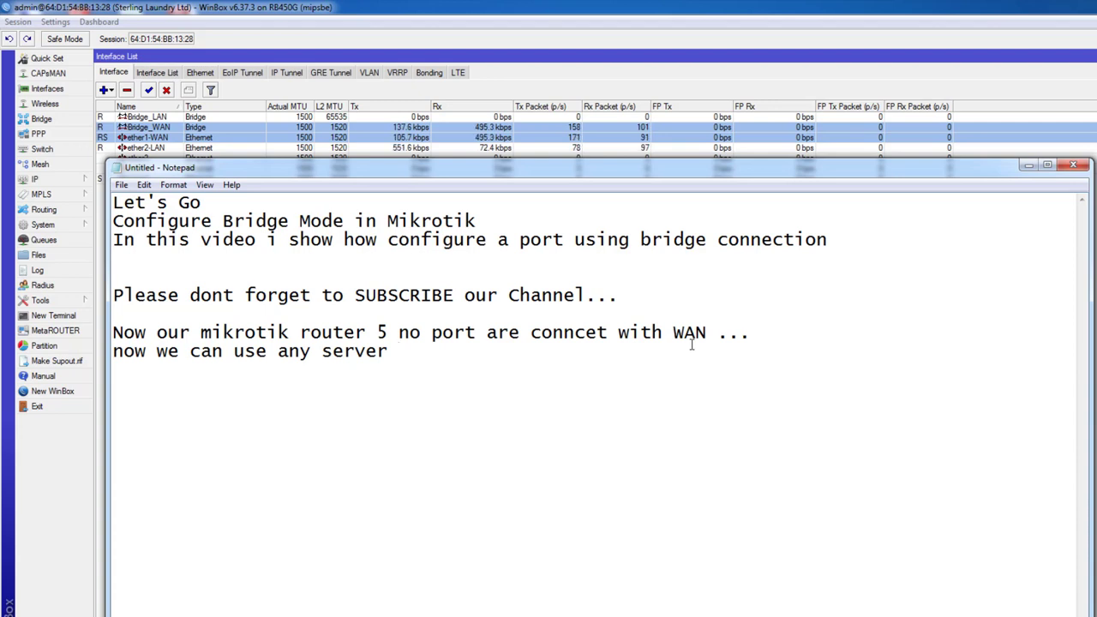
type("for wan")
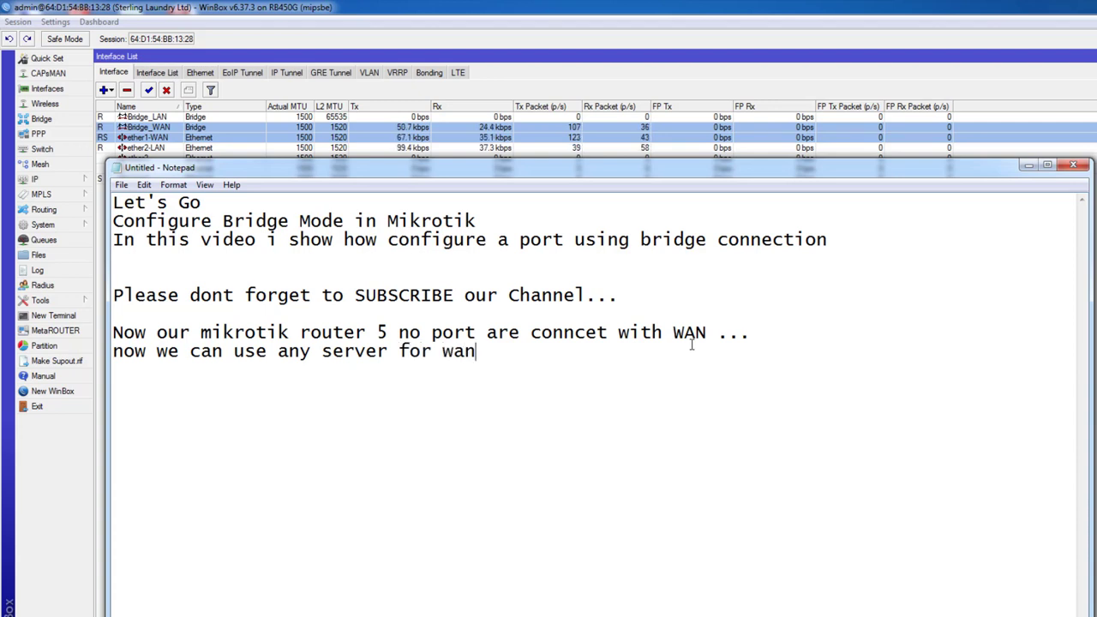
key("BackSpace")
key("BackSpace")
key("BackSpace")
type("A")
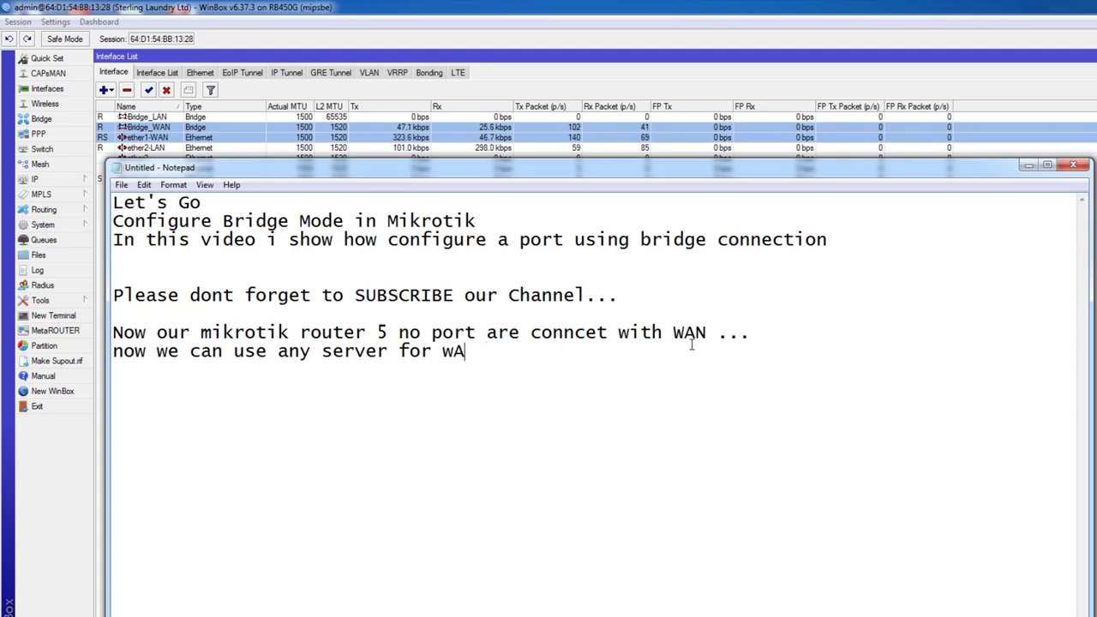
key("BackSpace")
key("BackSpace")
type("A")
key("BackSpace")
type("WAN C")
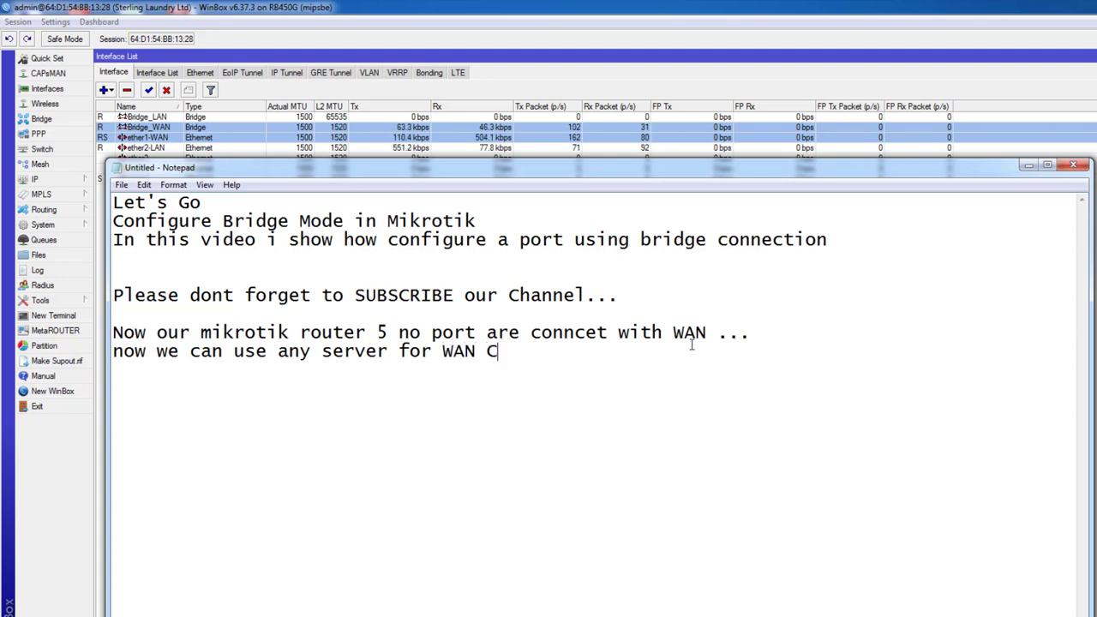
type("onnection")
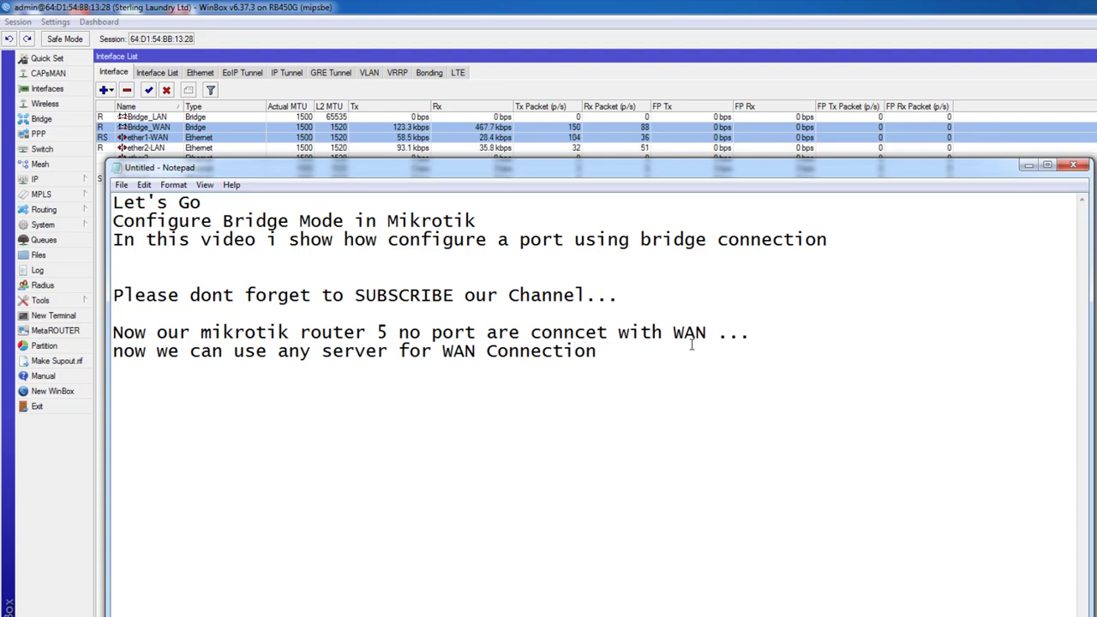
type(" in this po")
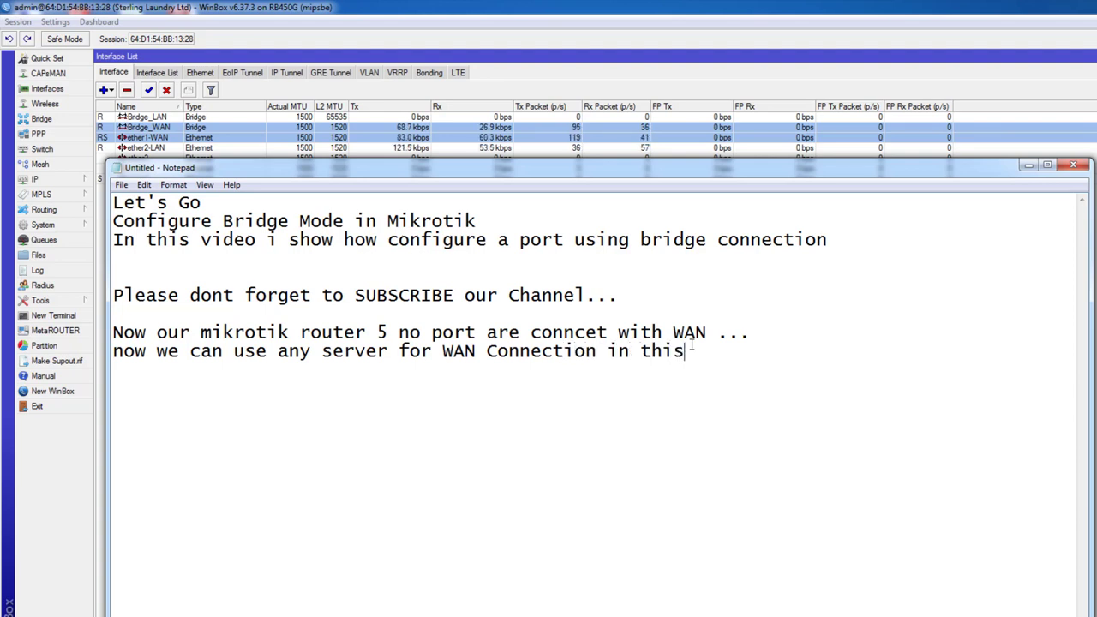
key("BackSpace")
key("BackSpace")
key("BackSpace")
key("BackSpace")
key("BackSpace")
key("BackSpace")
key("BackSpace")
key("BackSpace")
key("BackSpace")
key("BackSpace")
Step: Complete the sentence after "WAN Connection" with "using this port...."
type("usi")
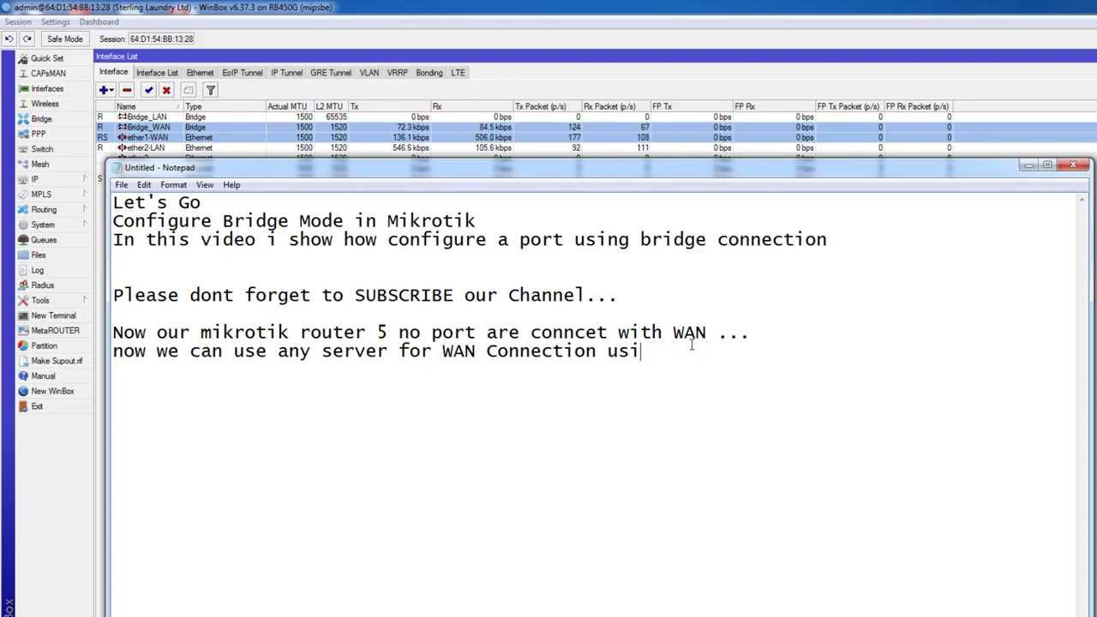
type("ng this ")
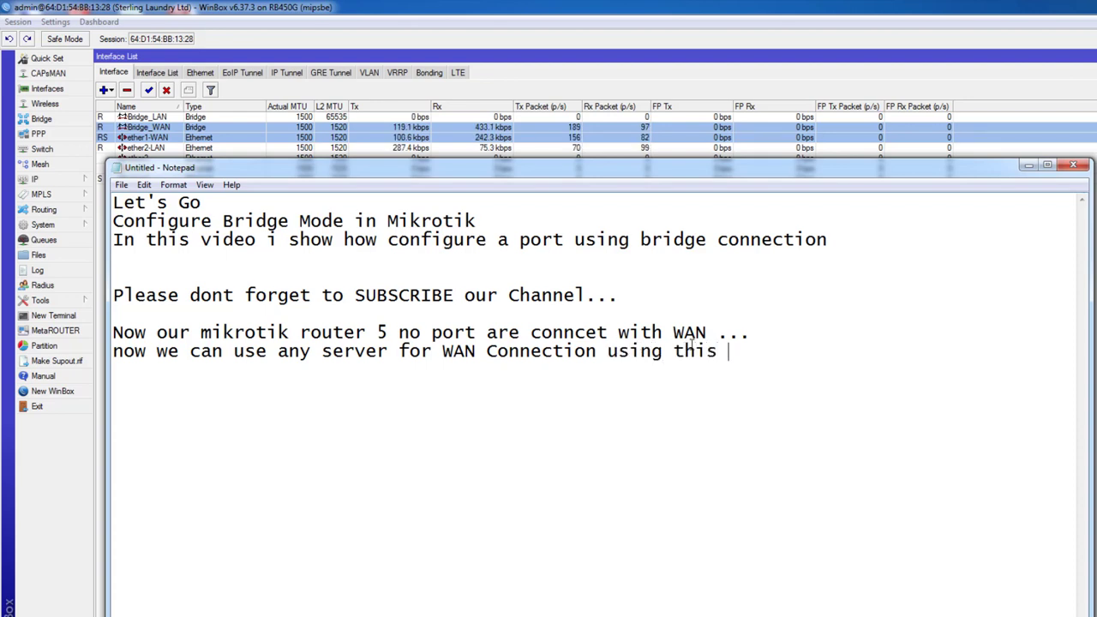
type("port")
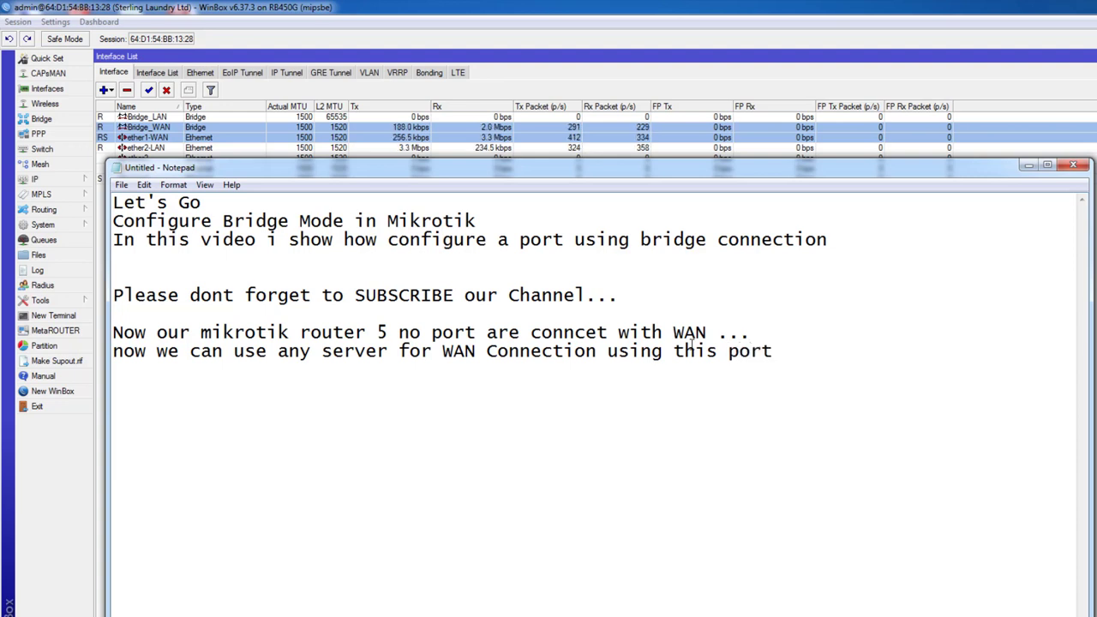
type("...")
Step: Leave three blank lines and add the slightly indented closing line "Thanks for watching......."
key("Return")
key("Return")
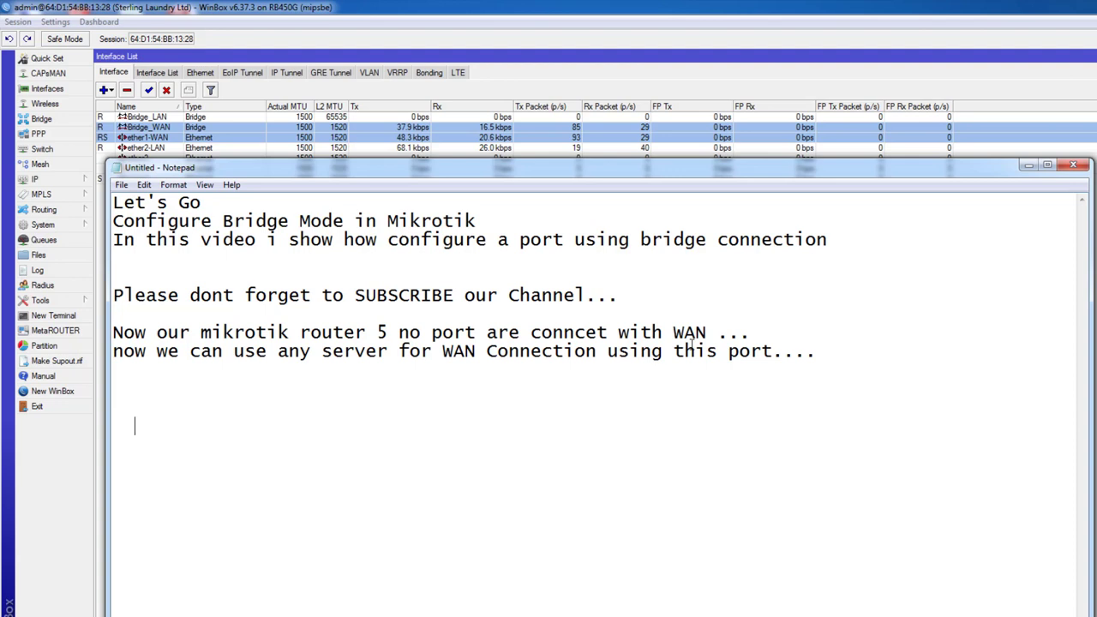
type("Thanks fo")
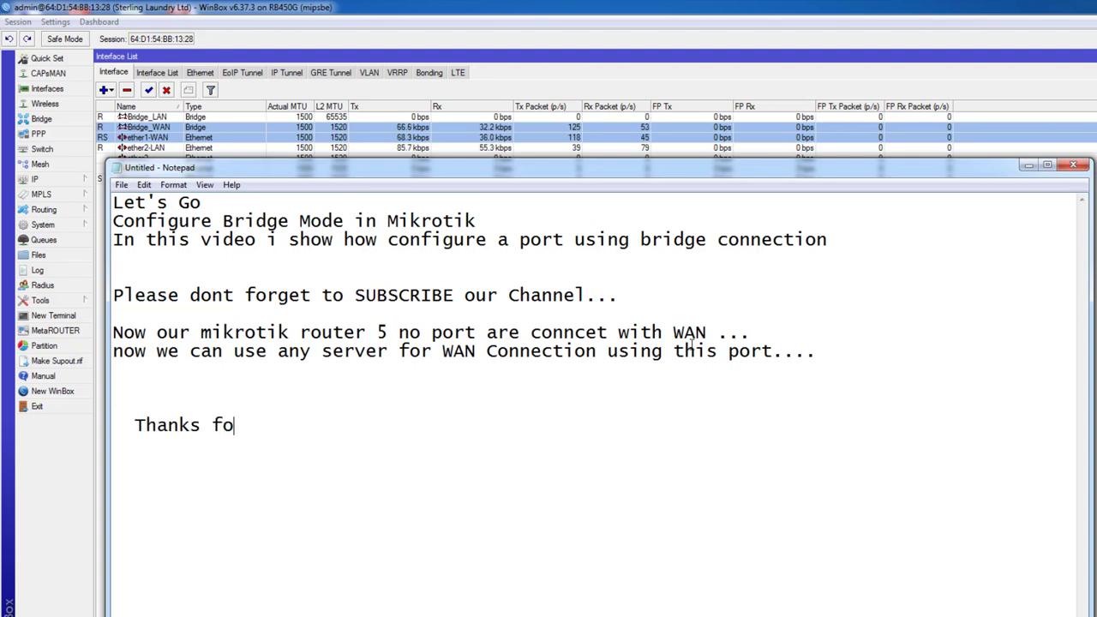
type("r watch")
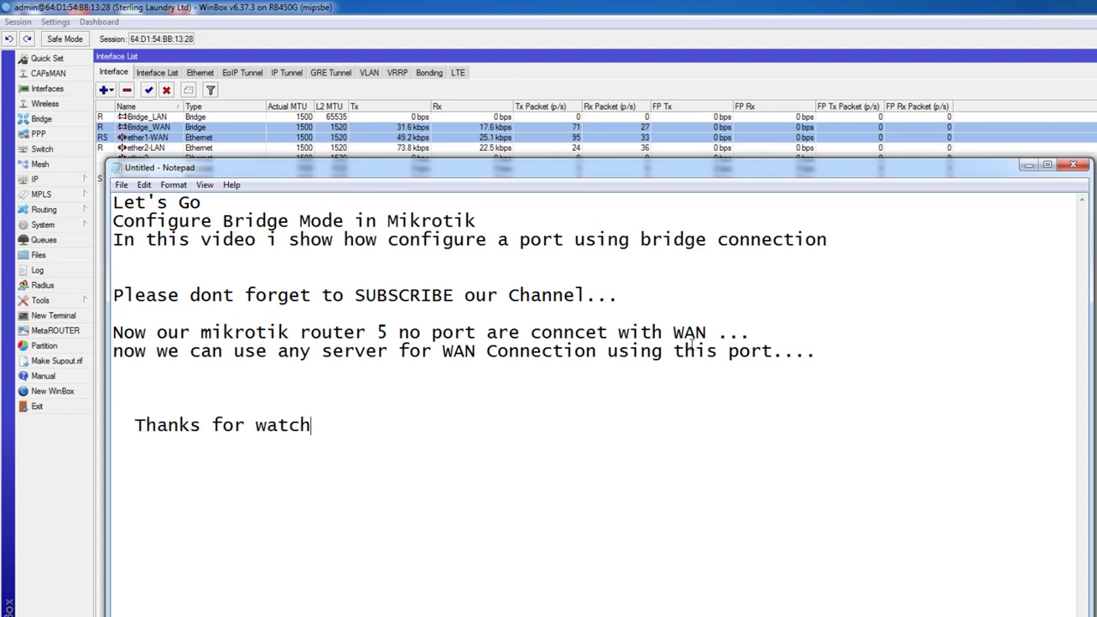
type("ing.......")
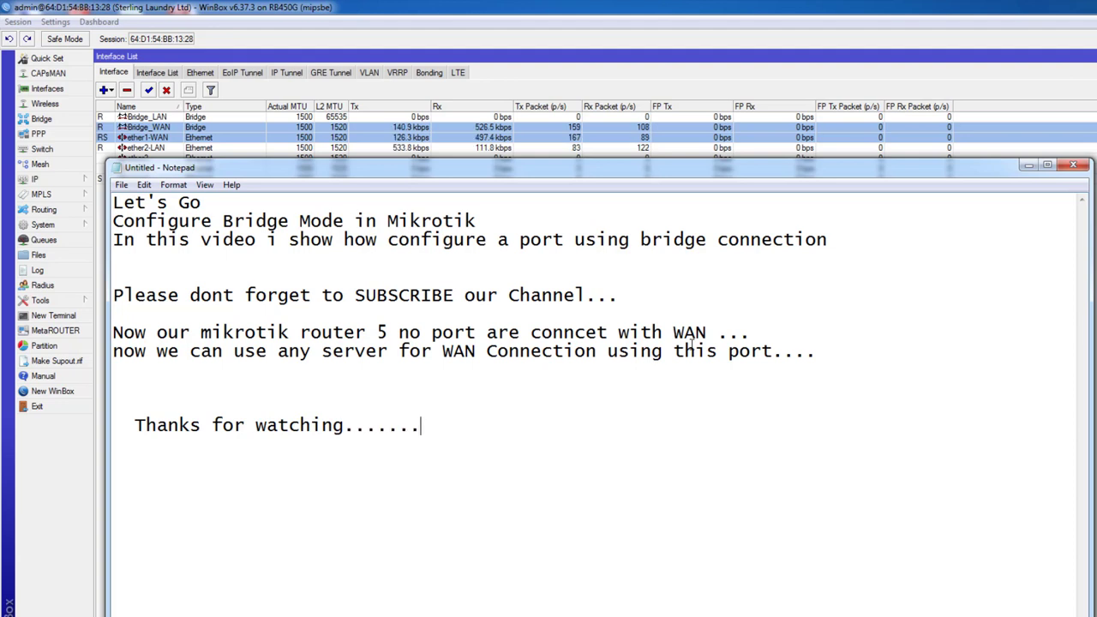